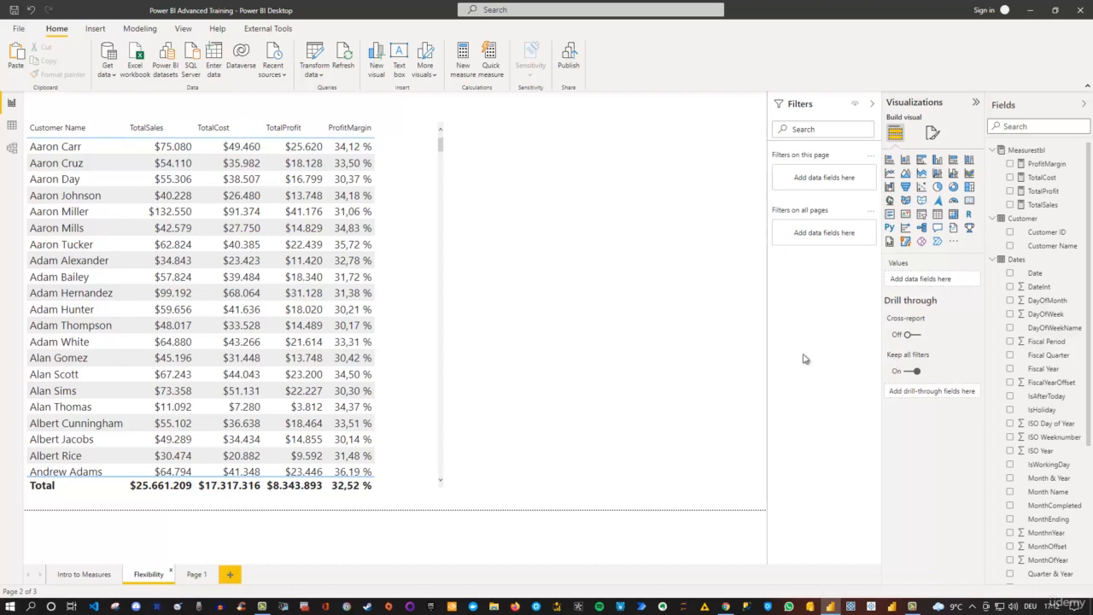
# Step: Look over the Intro to Measures report page and open the empty Page 1
pyautogui.click(89, 578)
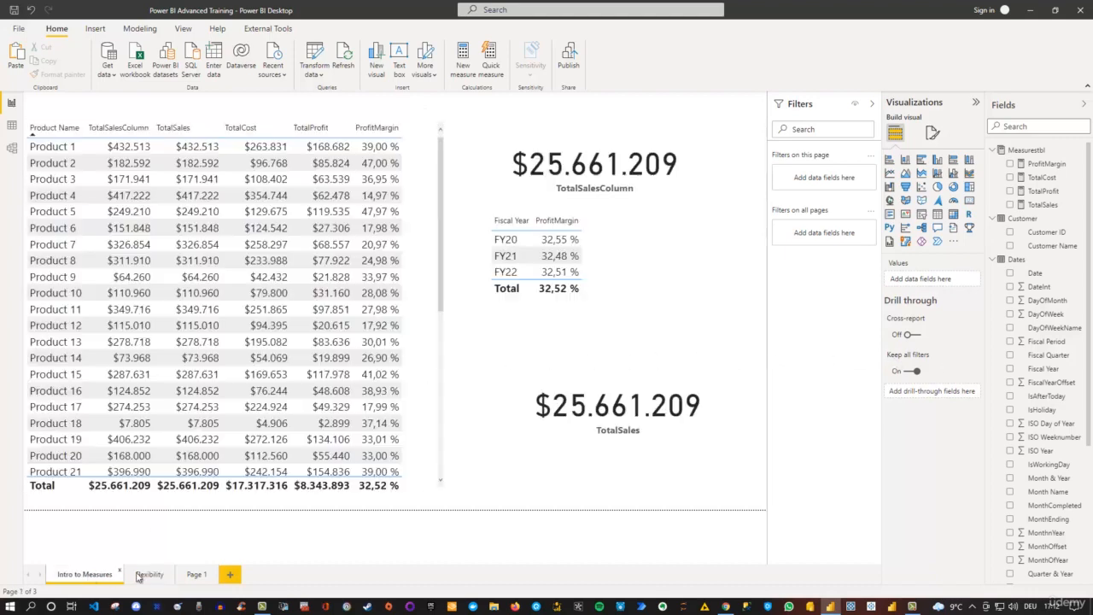
pyautogui.doubleClick(92, 575)
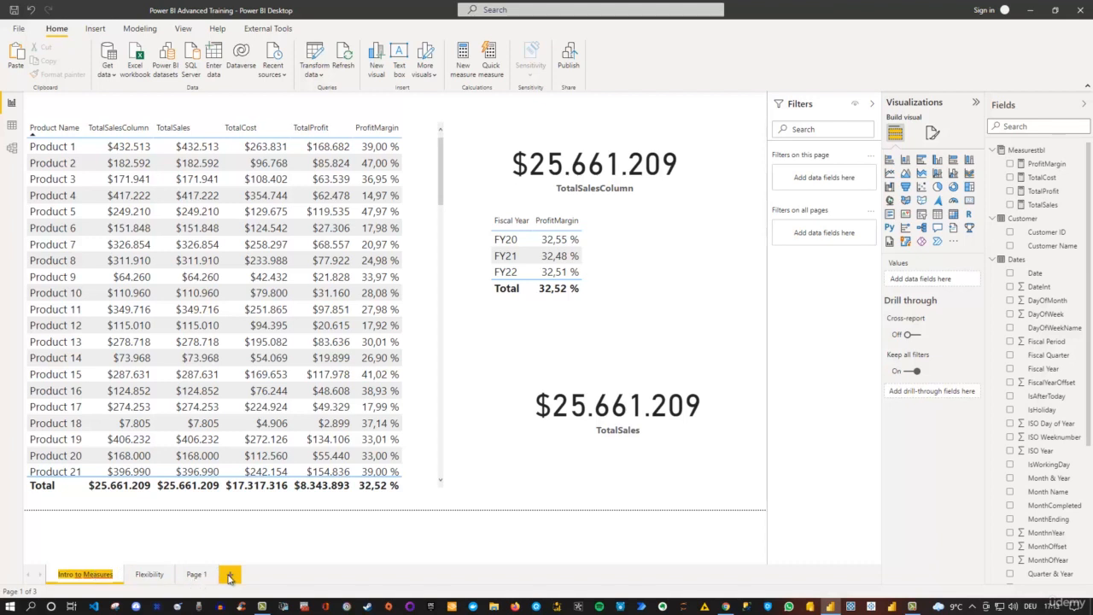
pyautogui.click(193, 576)
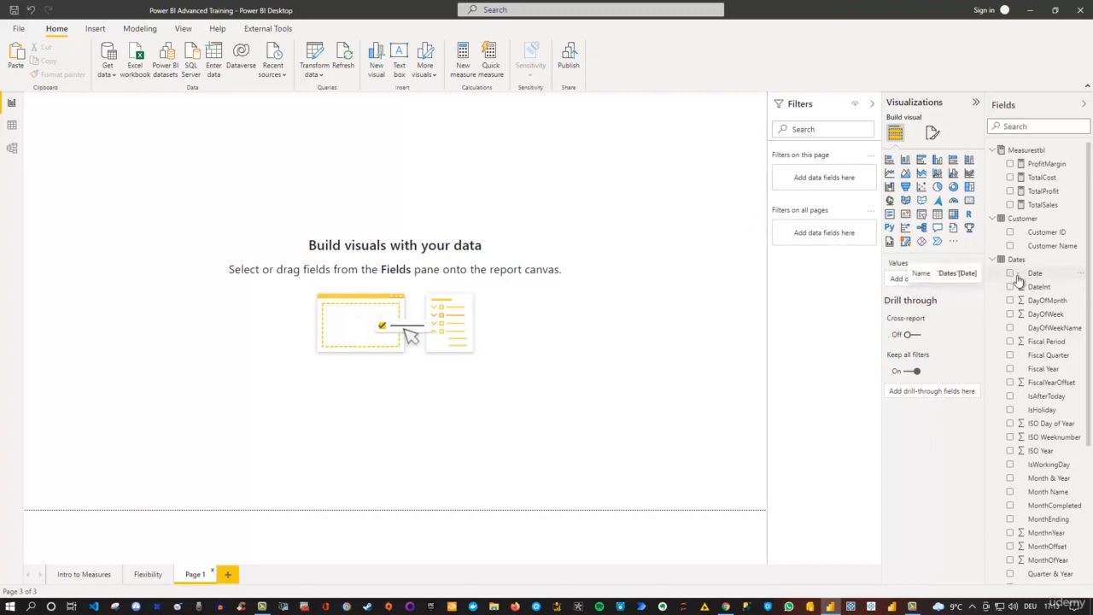
# Step: Preview the Date field of the Dates table in a table visual and remove the field again
pyautogui.click(1010, 273)
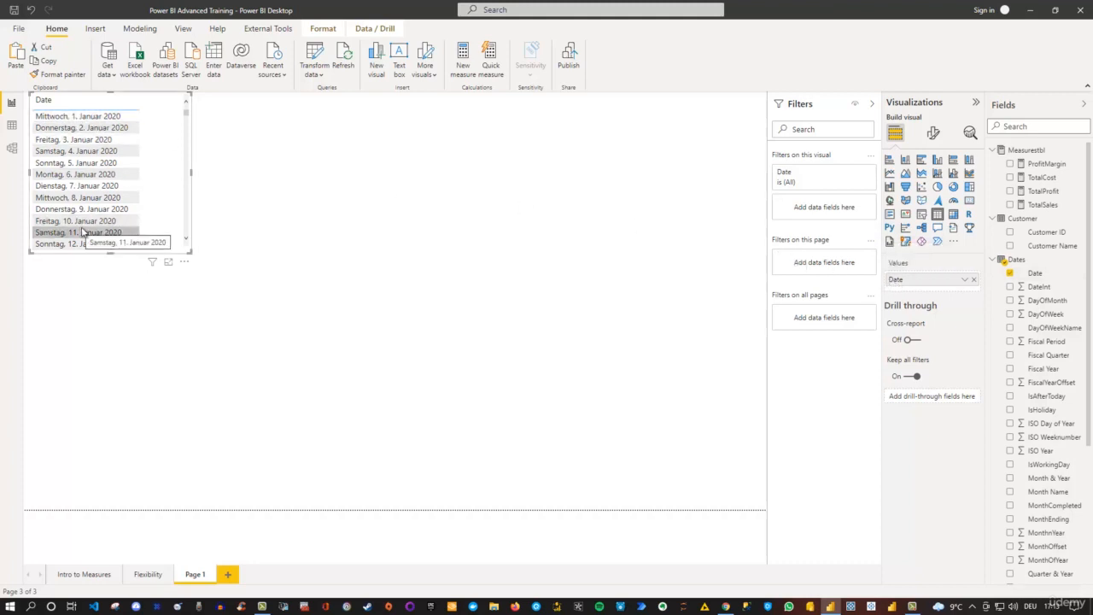
pyautogui.click(1010, 274)
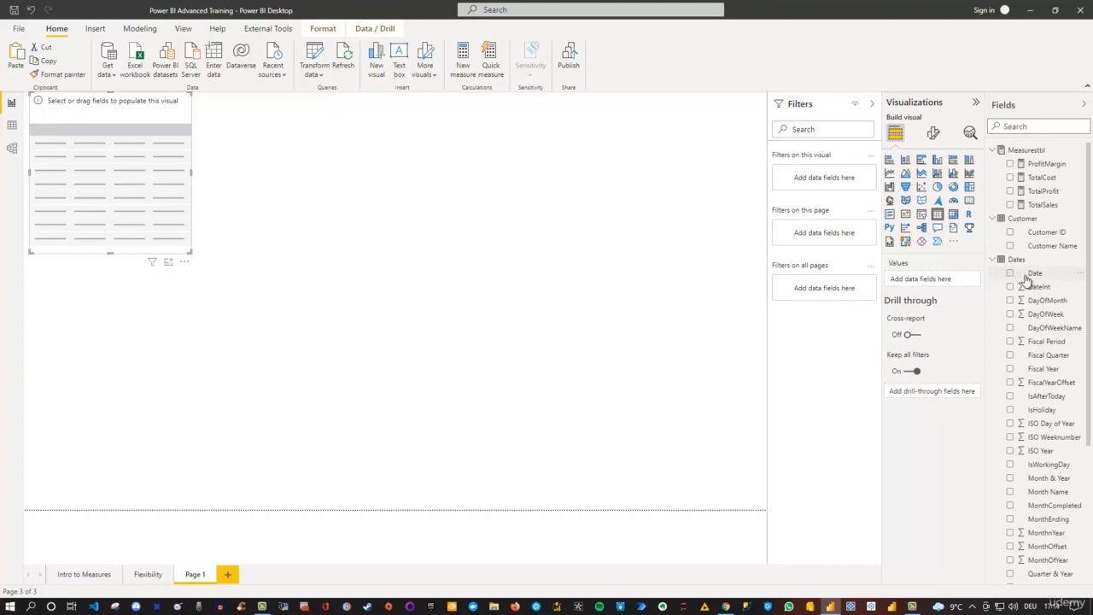
# Step: Enable Auto date/time in the current file's data load options
pyautogui.click(18, 36)
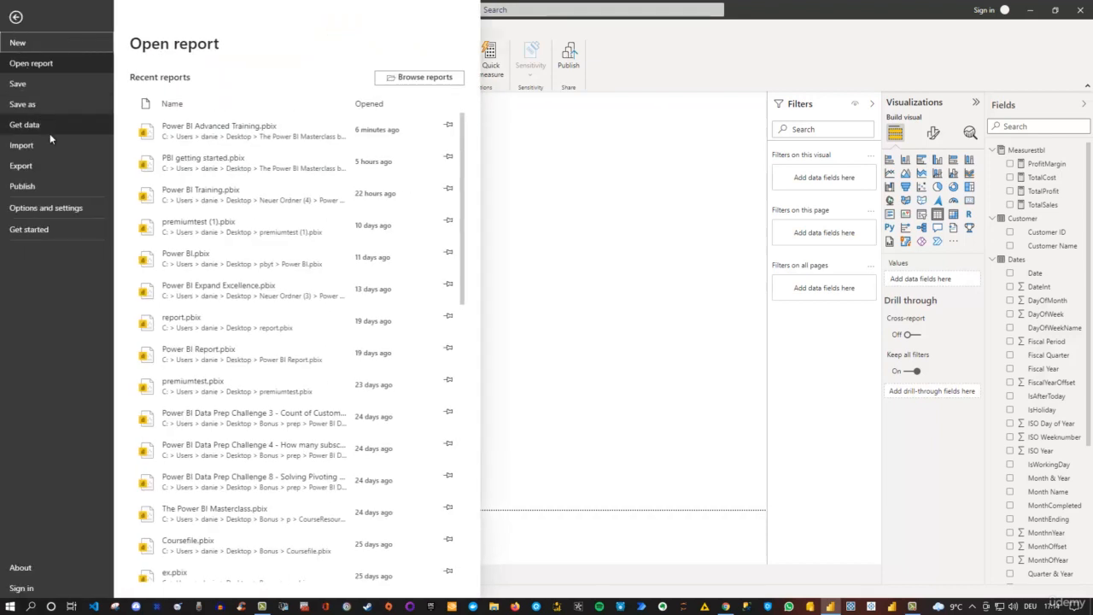
pyautogui.click(61, 208)
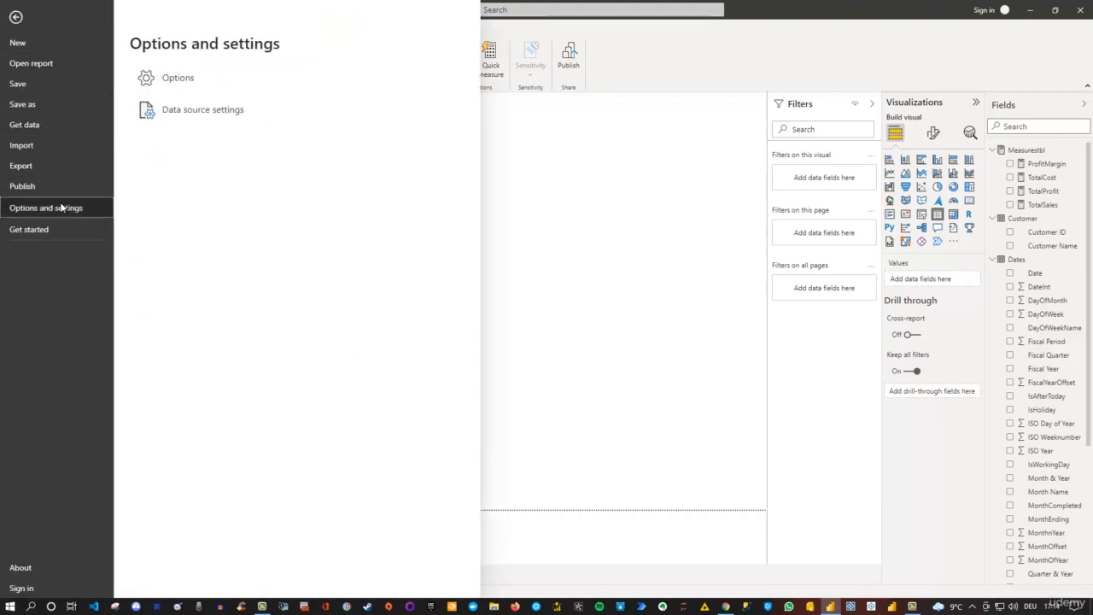
pyautogui.click(163, 84)
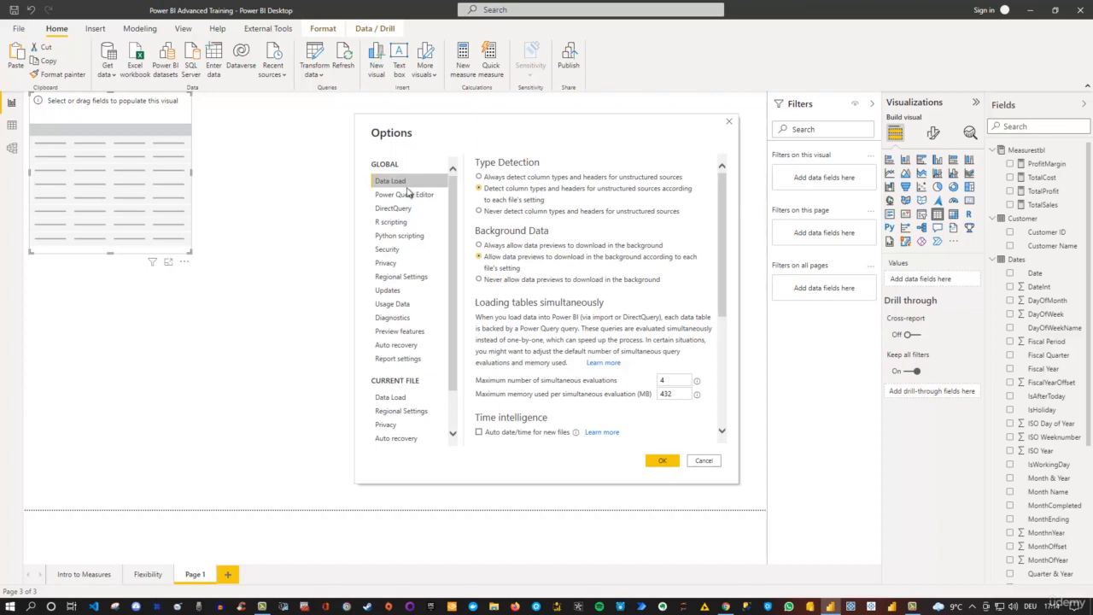
pyautogui.click(398, 399)
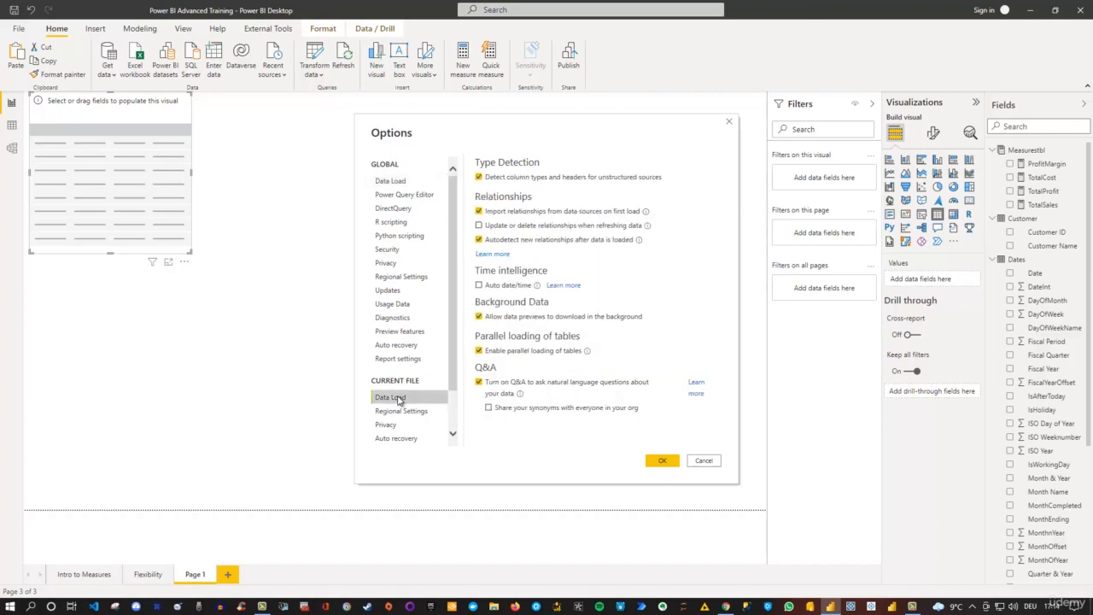
pyautogui.click(479, 286)
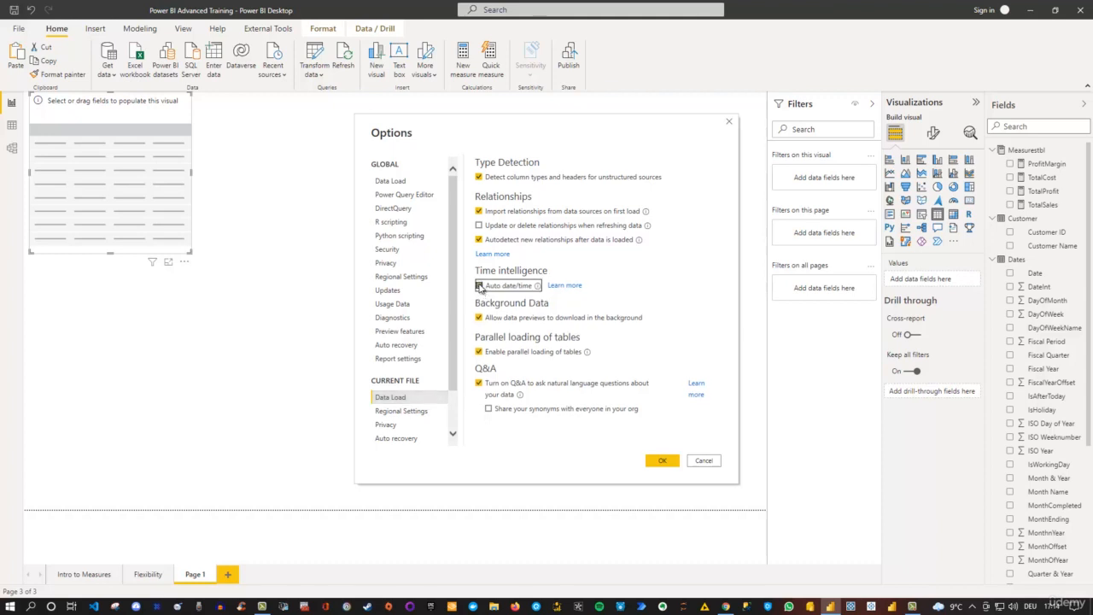
pyautogui.click(662, 461)
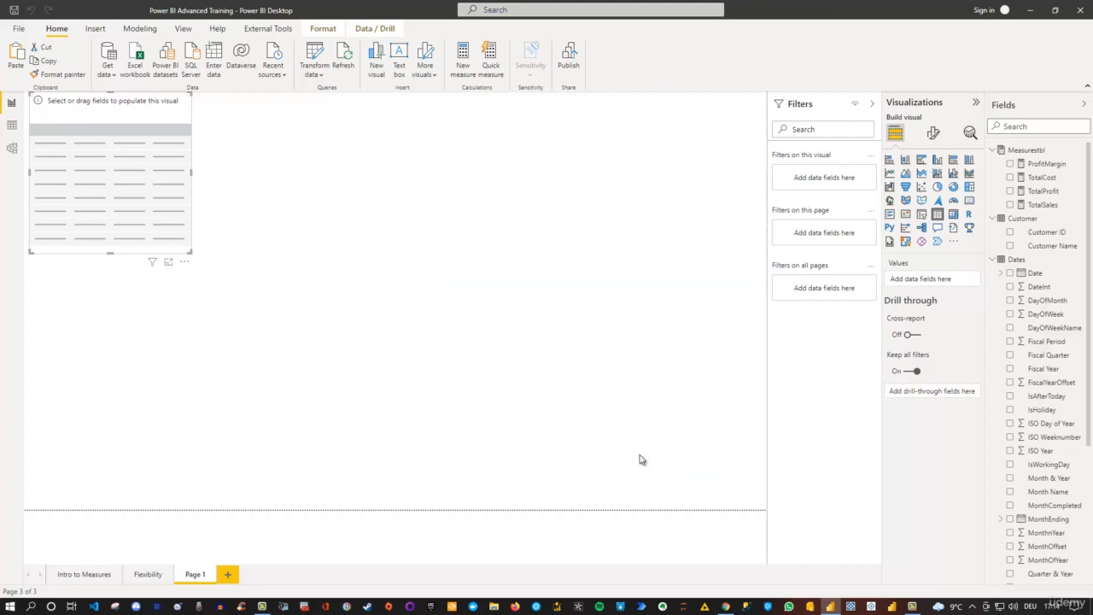
# Step: Preview the Date hierarchy in the empty table visual on Page 1, and delete the visual
pyautogui.click(1011, 274)
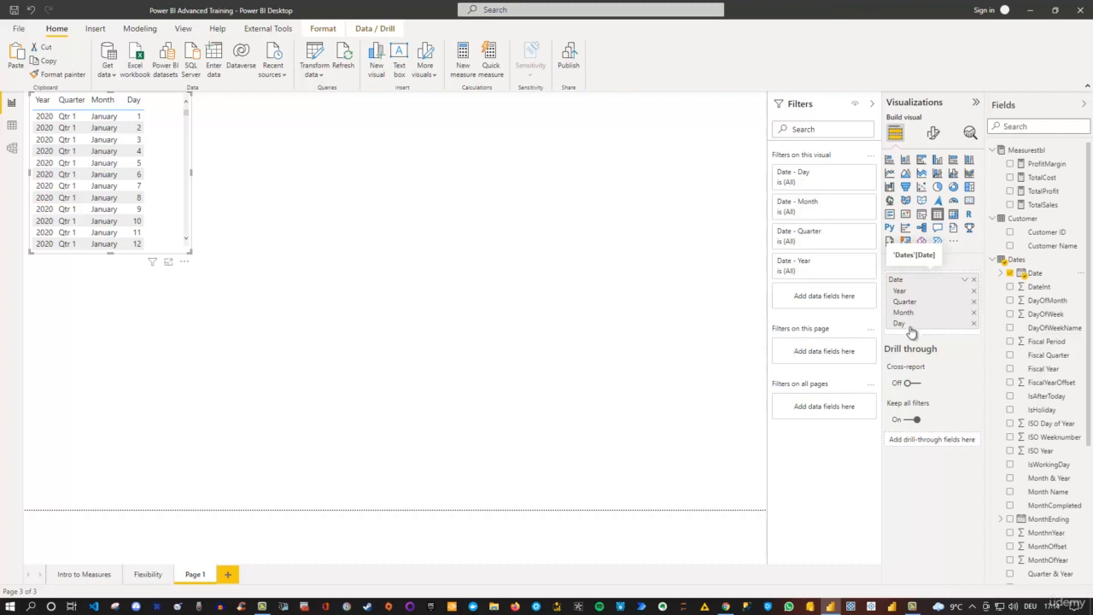
pyautogui.click(974, 281)
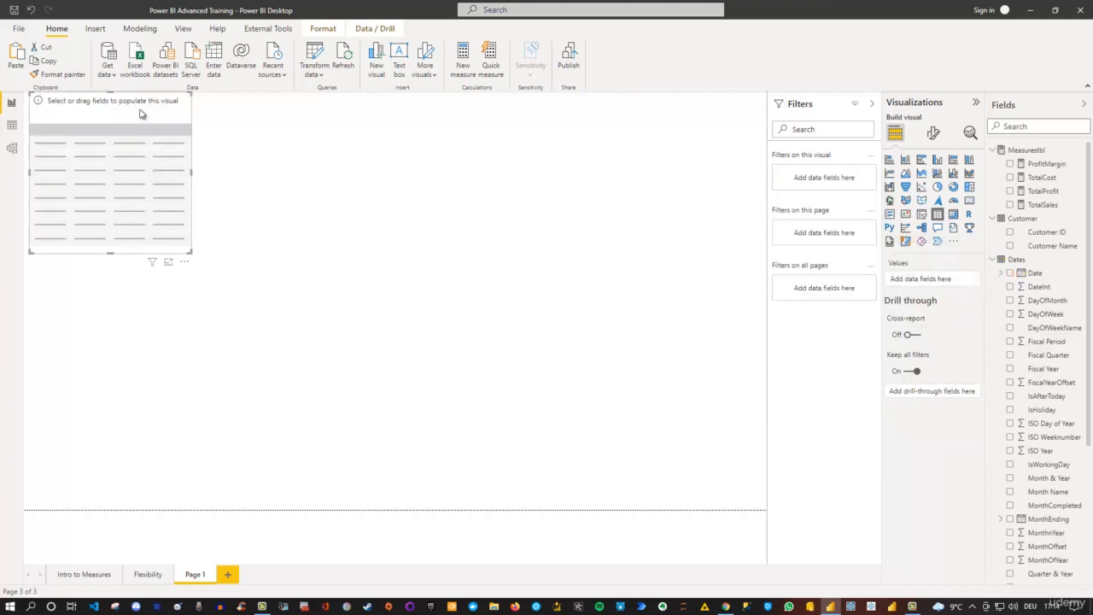
pyautogui.press('Delete')
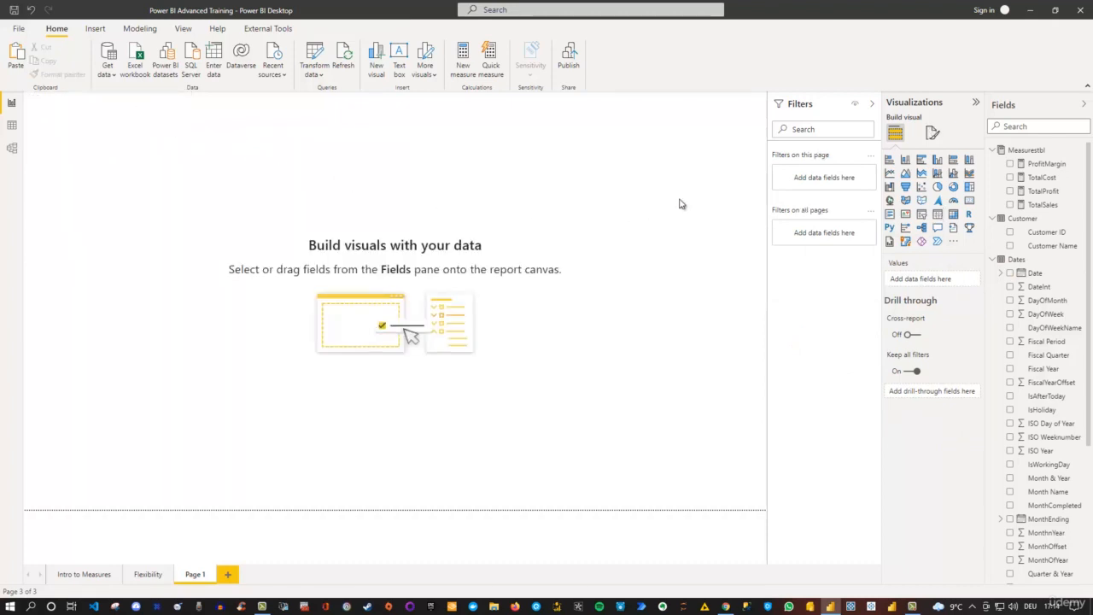
# Step: Create a clustered column chart of TotalSales by the Date hierarchy, enlarged and moved toward the centre of the page
pyautogui.click(937, 162)
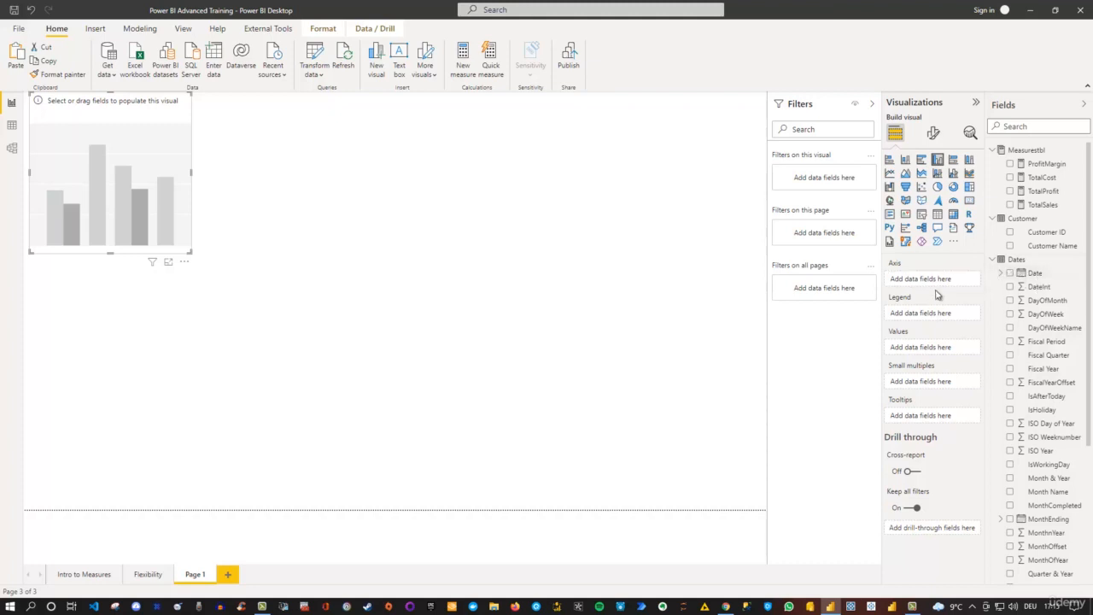
pyautogui.click(1010, 274)
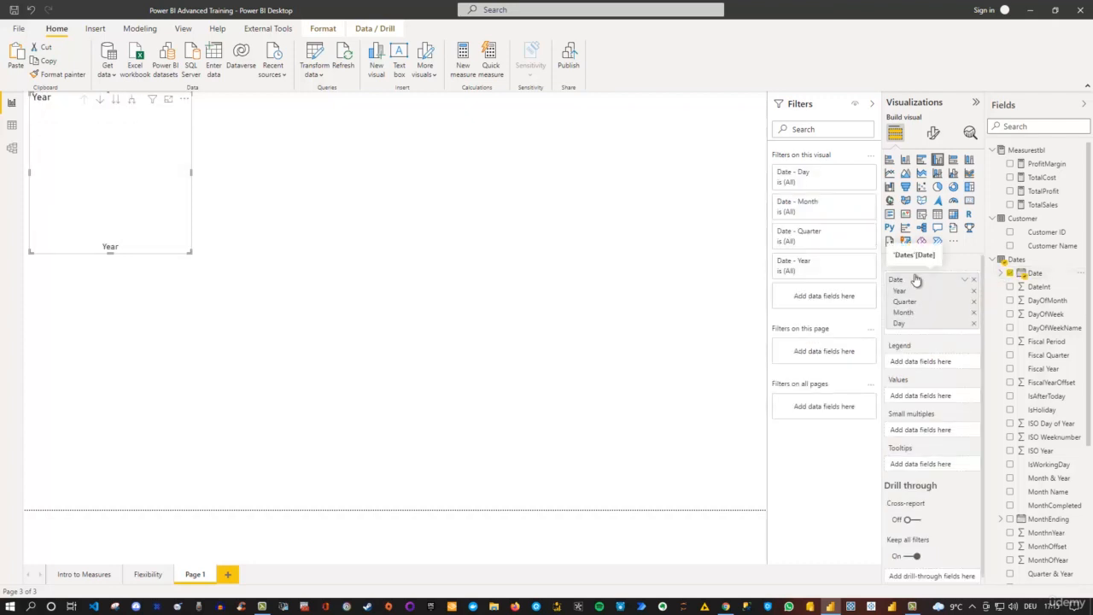
pyautogui.click(1011, 205)
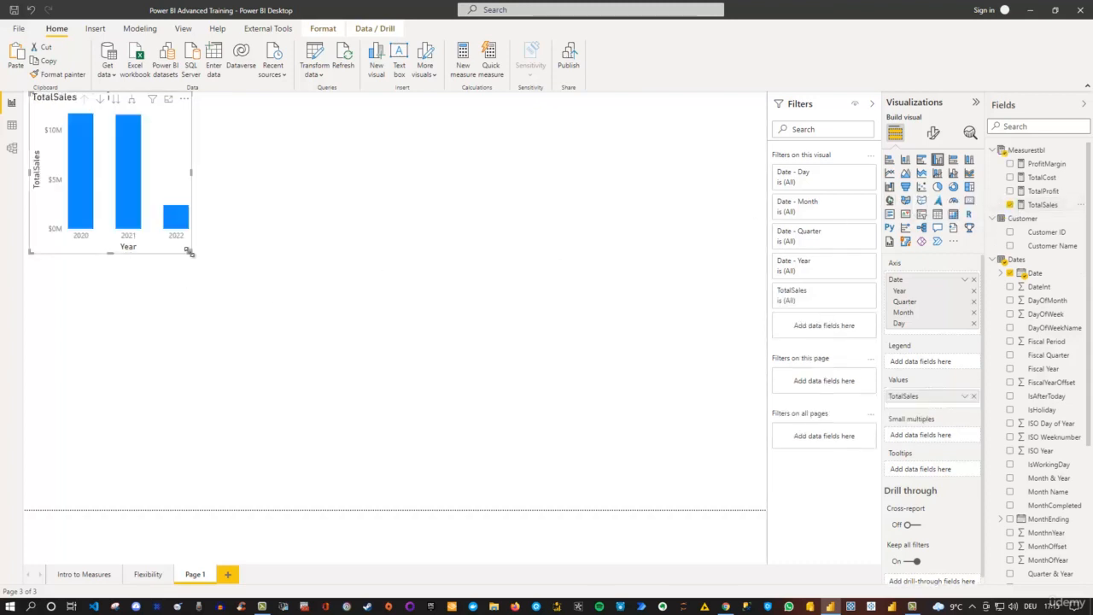
pyautogui.moveTo(192, 253); pyautogui.dragTo(427, 327)
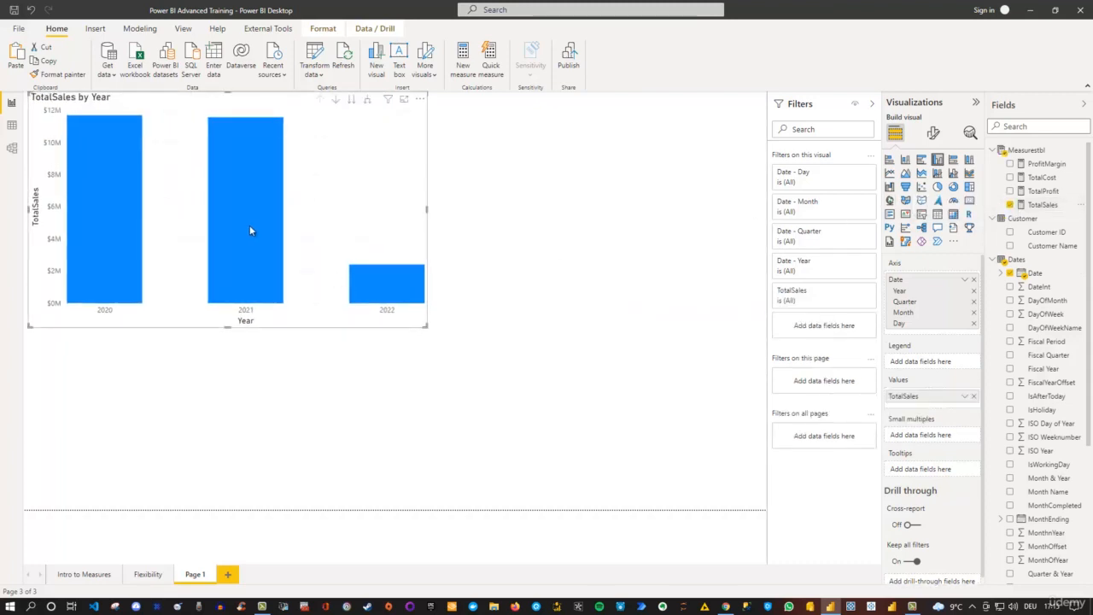
pyautogui.moveTo(226, 103); pyautogui.dragTo(390, 159)
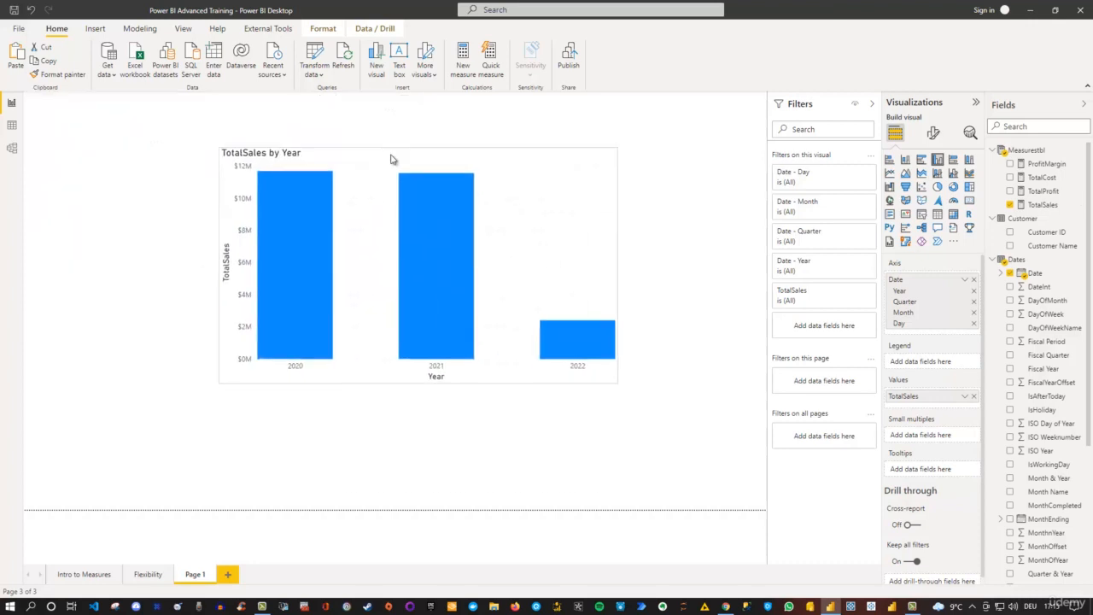
# Step: Move the whole TotalSales chart down through the Quarter, Month and Day levels of the date hierarchy, inspecting the columns
pyautogui.moveTo(539, 335)
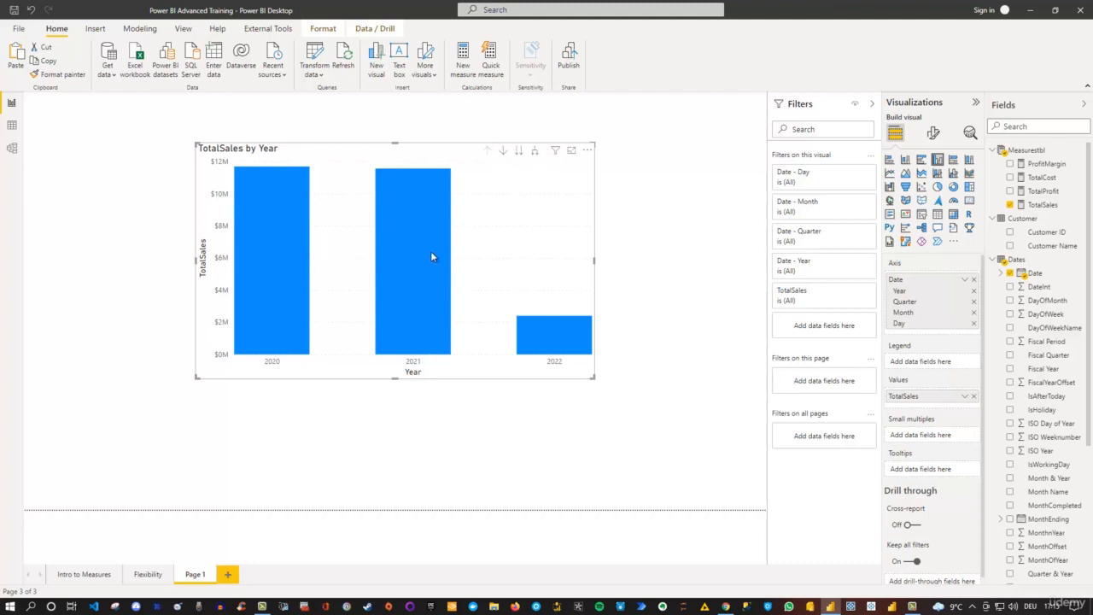
pyautogui.click(519, 153)
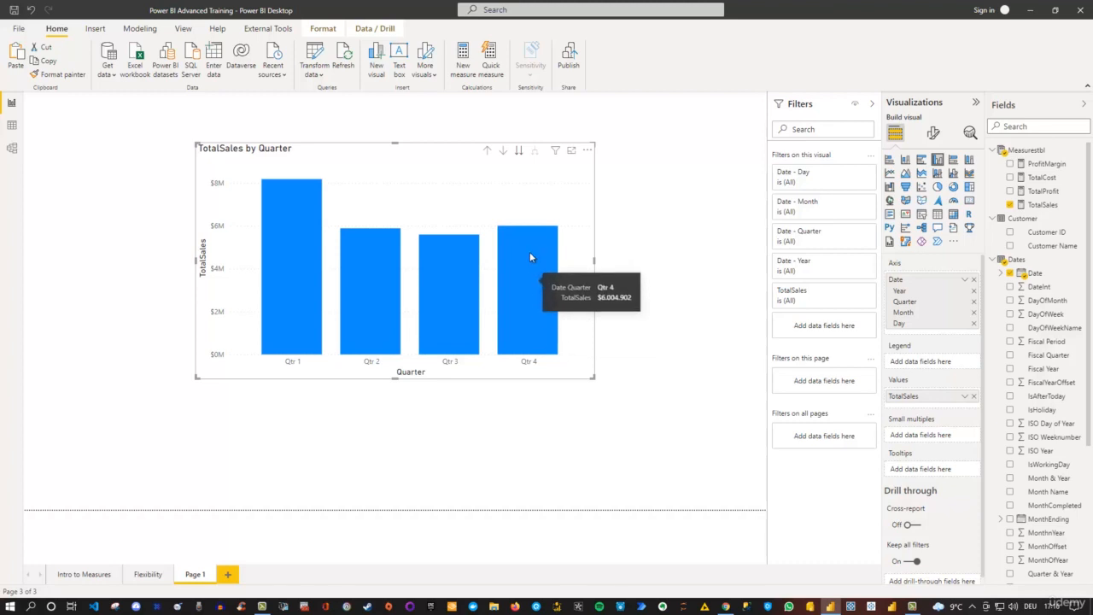
pyautogui.click(519, 153)
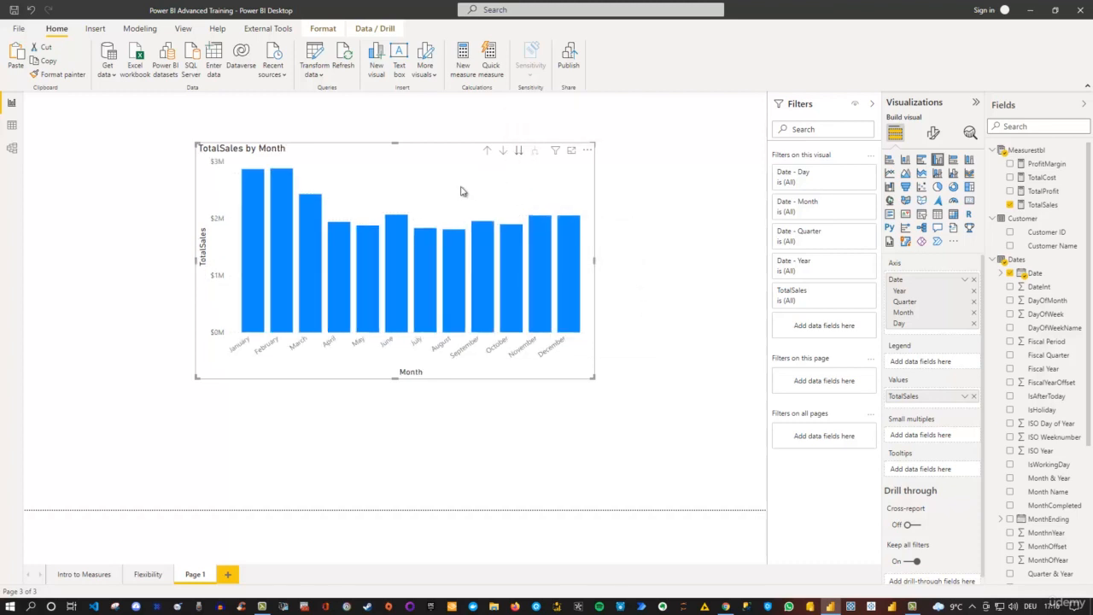
pyautogui.moveTo(387, 316)
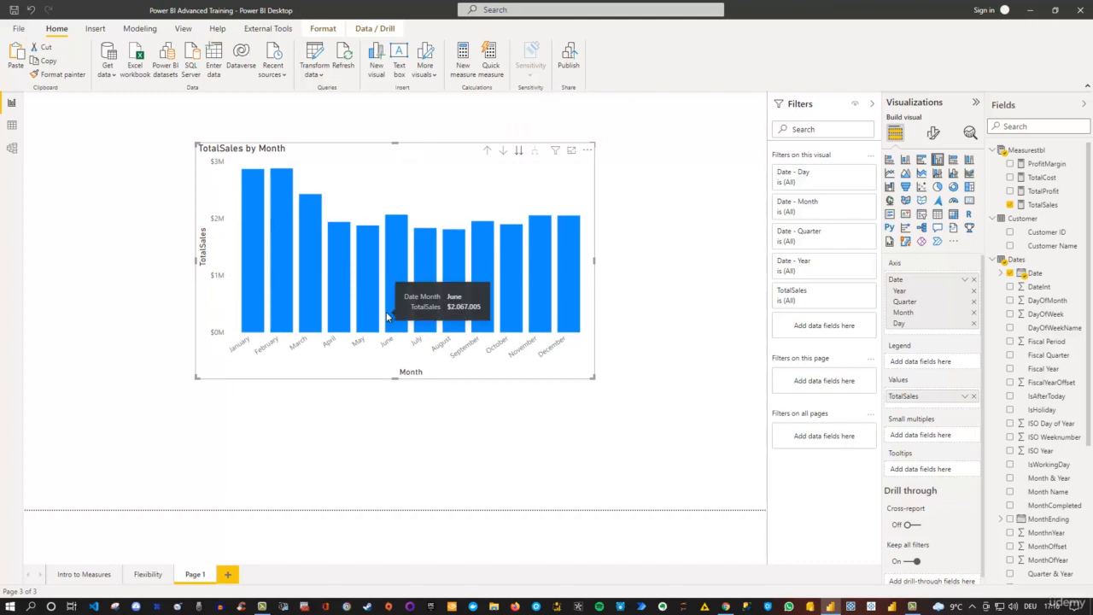
pyautogui.click(520, 155)
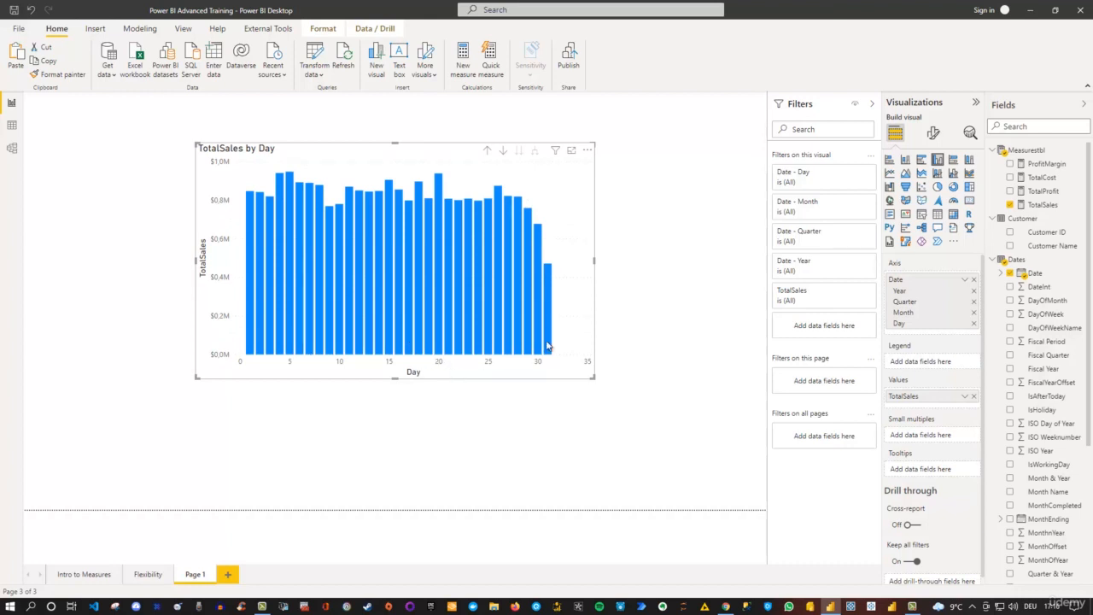
pyautogui.moveTo(551, 348)
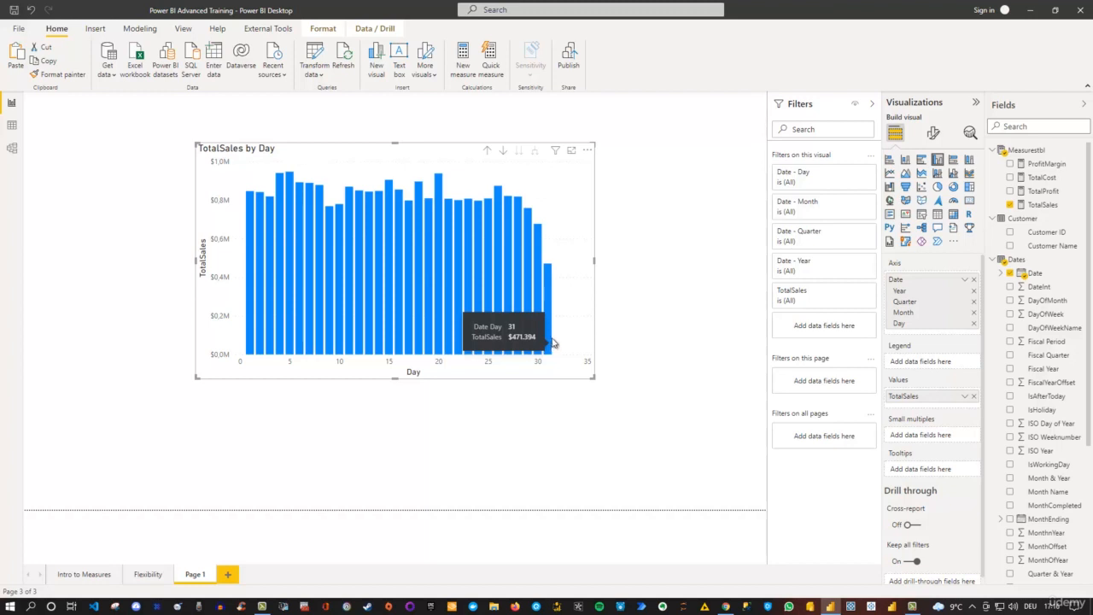
# Step: Drill the TotalSales chart back up from Day through Month and Quarter to the Year level
pyautogui.click(488, 151)
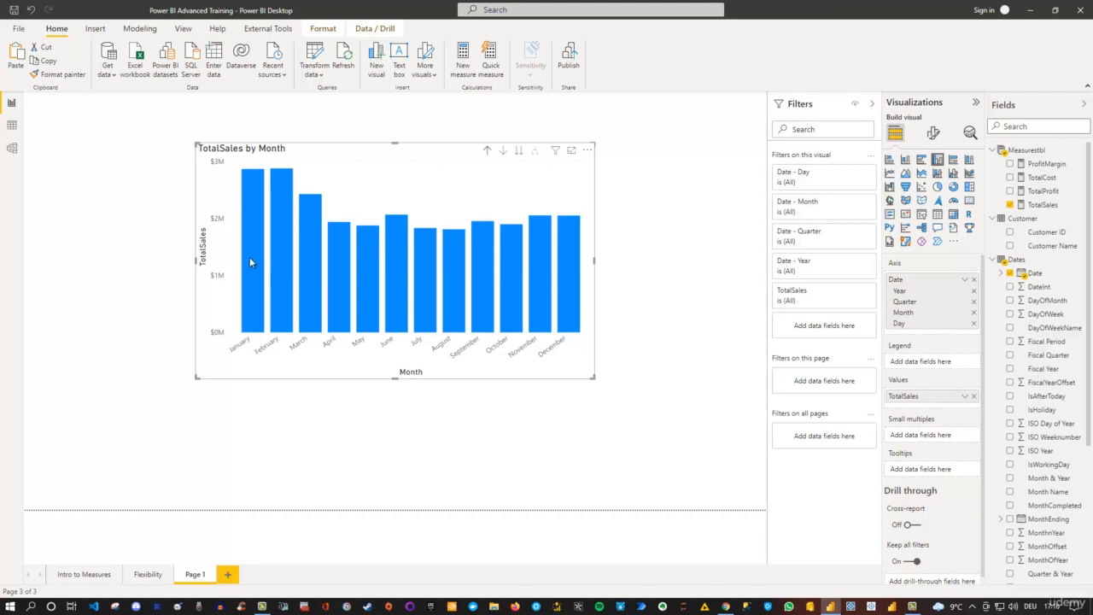
pyautogui.moveTo(254, 317)
pyautogui.click(485, 152)
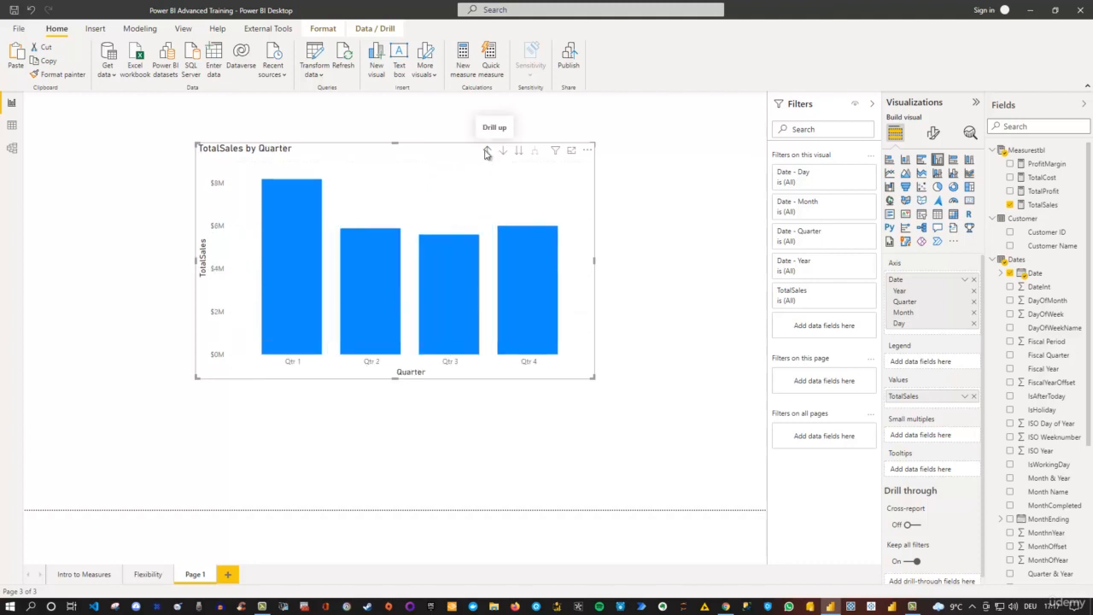
pyautogui.click(485, 152)
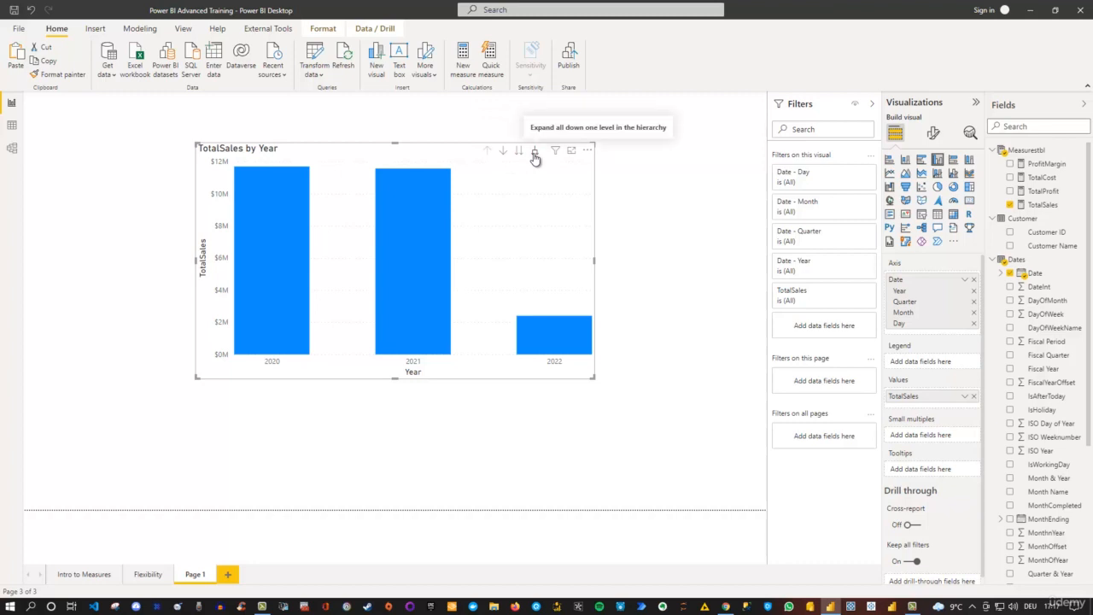
# Step: Expand the TotalSales chart's date hierarchy down to Year, Quarter and Month, and widen the chart on both sides
pyautogui.click(534, 152)
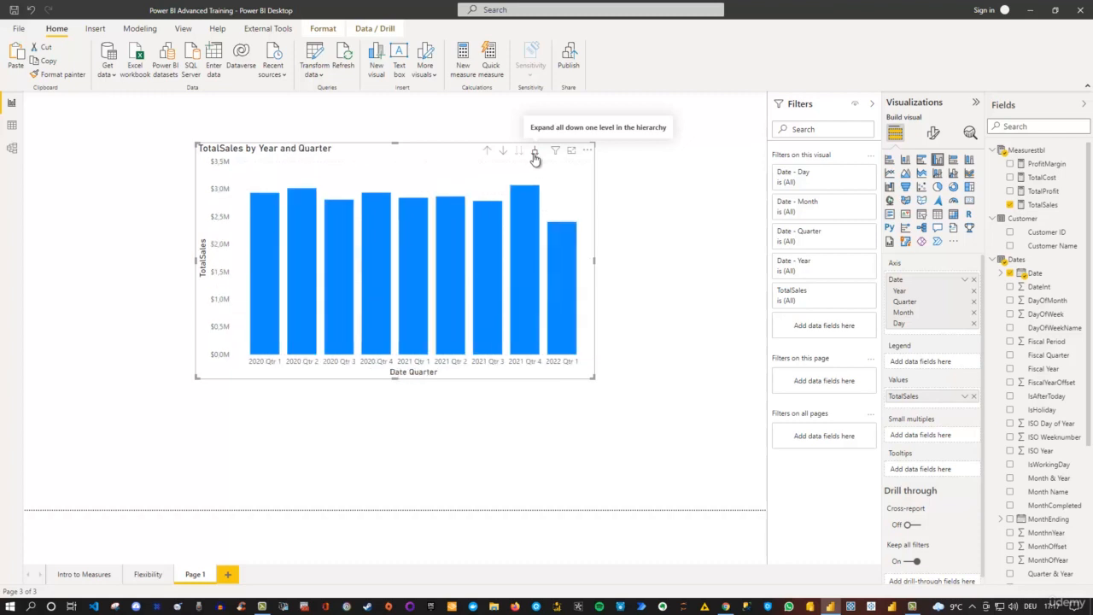
pyautogui.moveTo(593, 377); pyautogui.dragTo(683, 392)
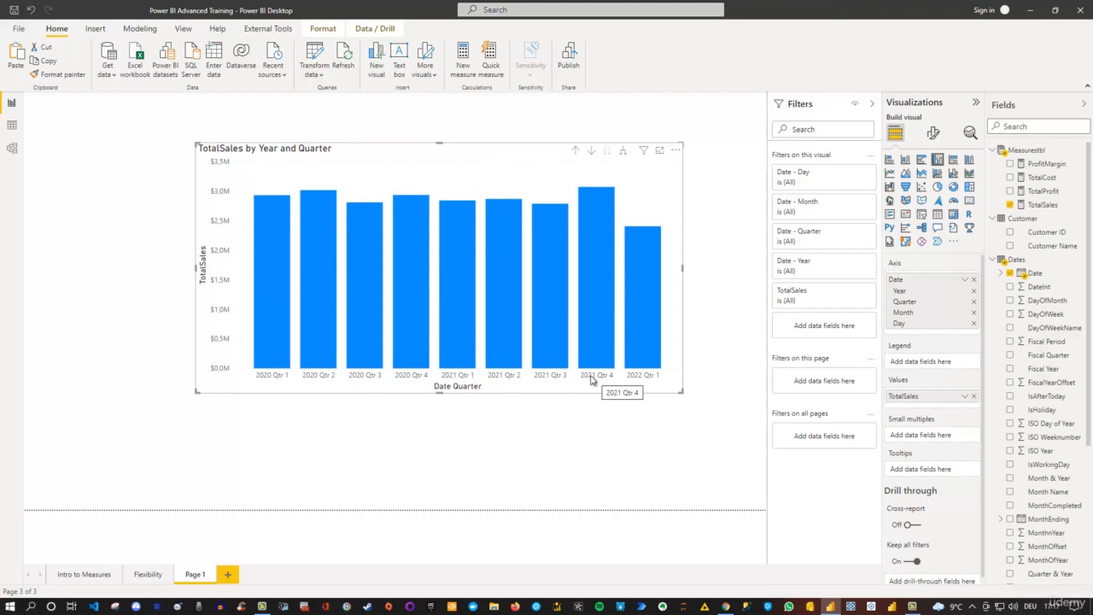
pyautogui.click(624, 151)
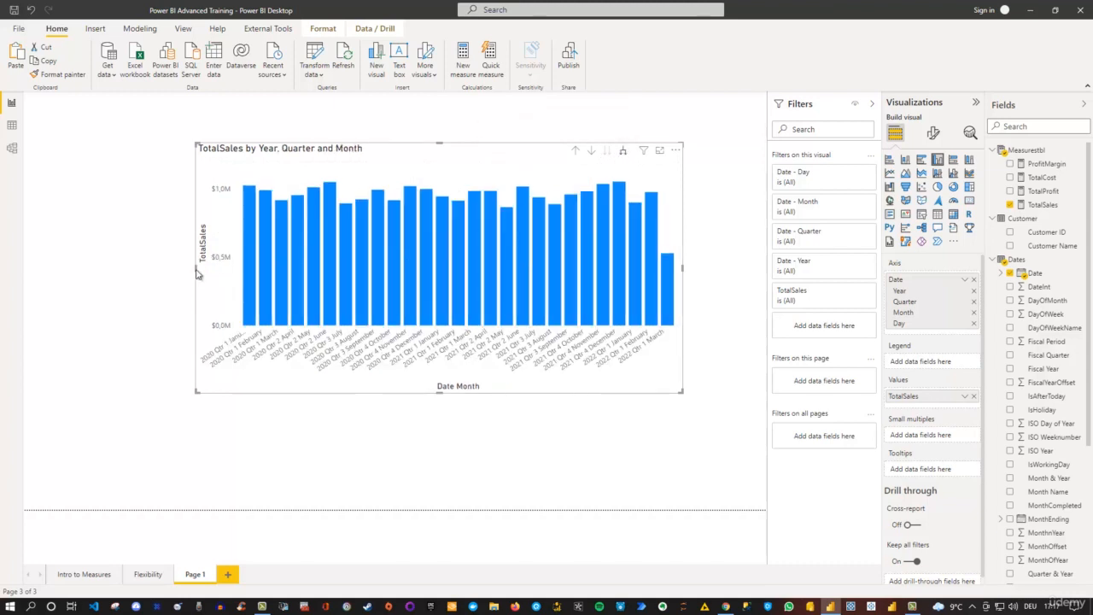
pyautogui.moveTo(196, 271); pyautogui.dragTo(122, 274)
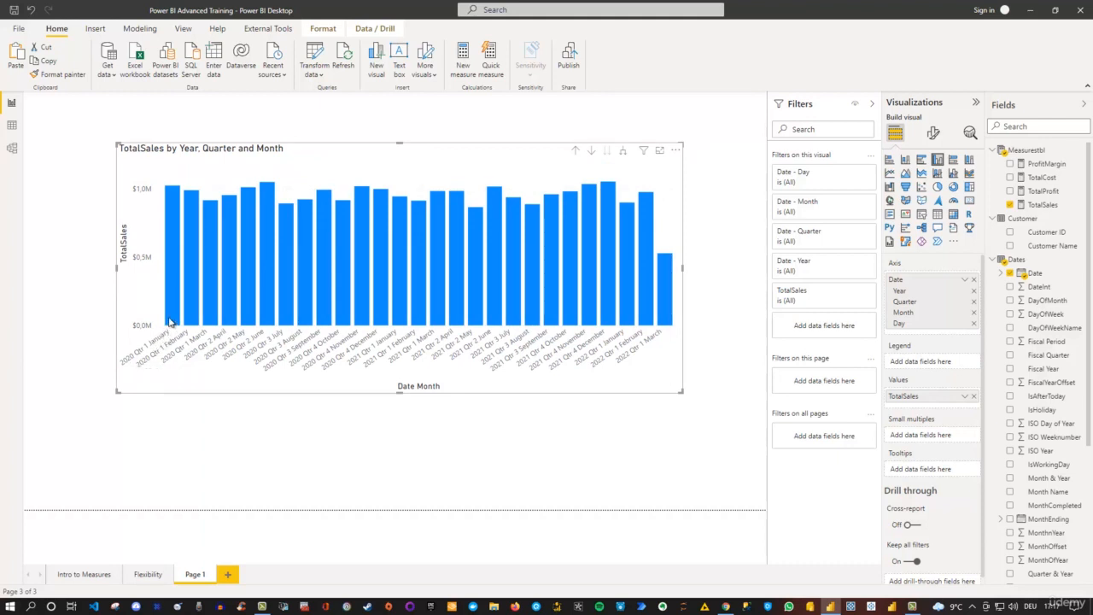
# Step: Inspect the January columns of 2020, 2021 and 2022 in the chart, highlighting the 2021 and 2022 ones in turn
pyautogui.moveTo(170, 322)
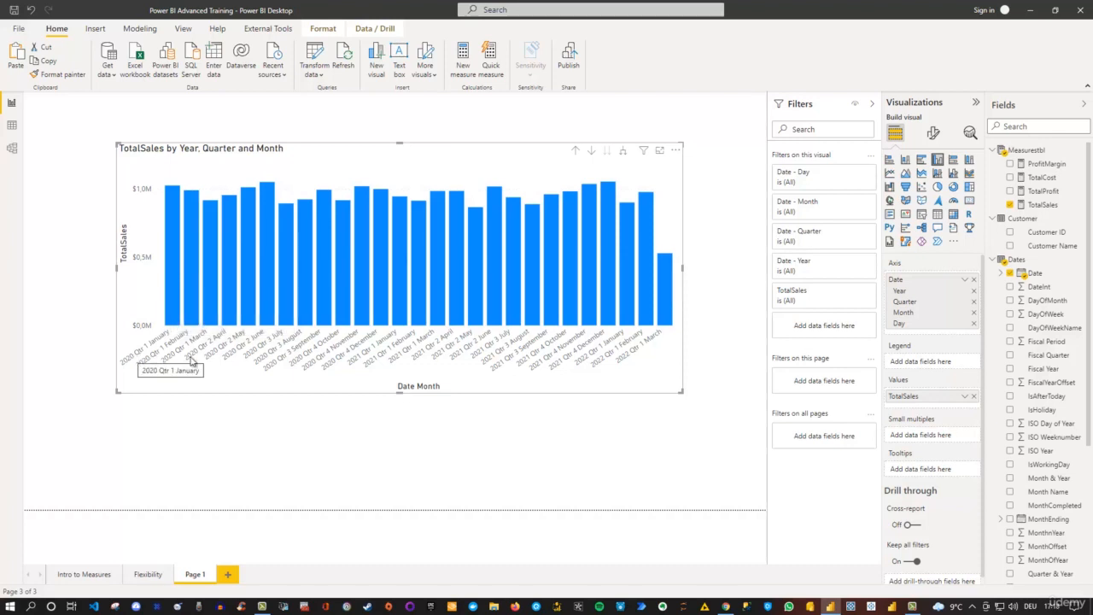
pyautogui.click(397, 318)
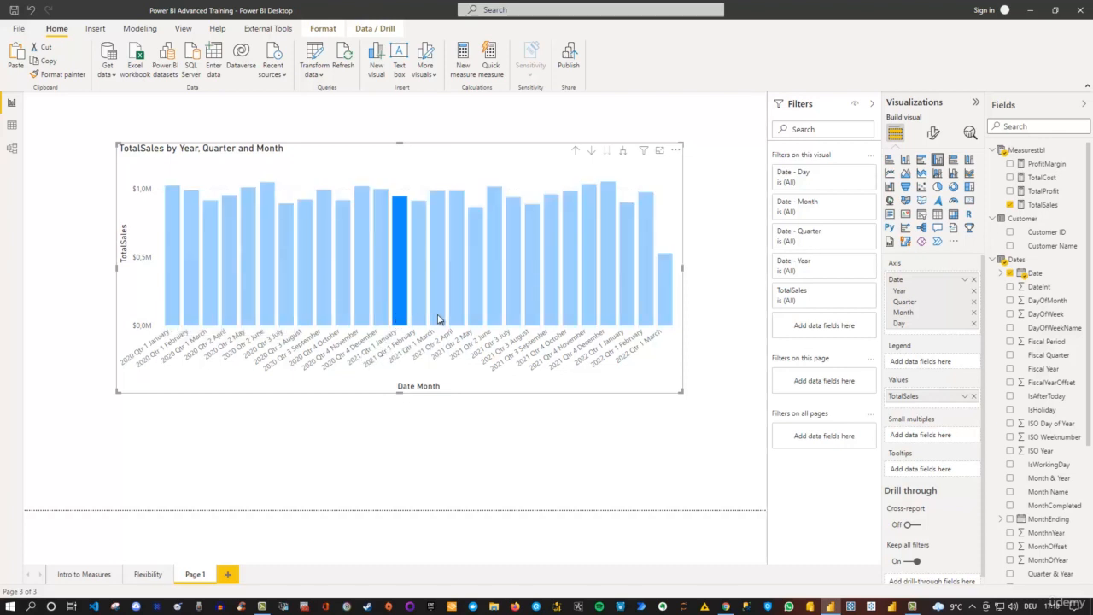
pyautogui.click(630, 298)
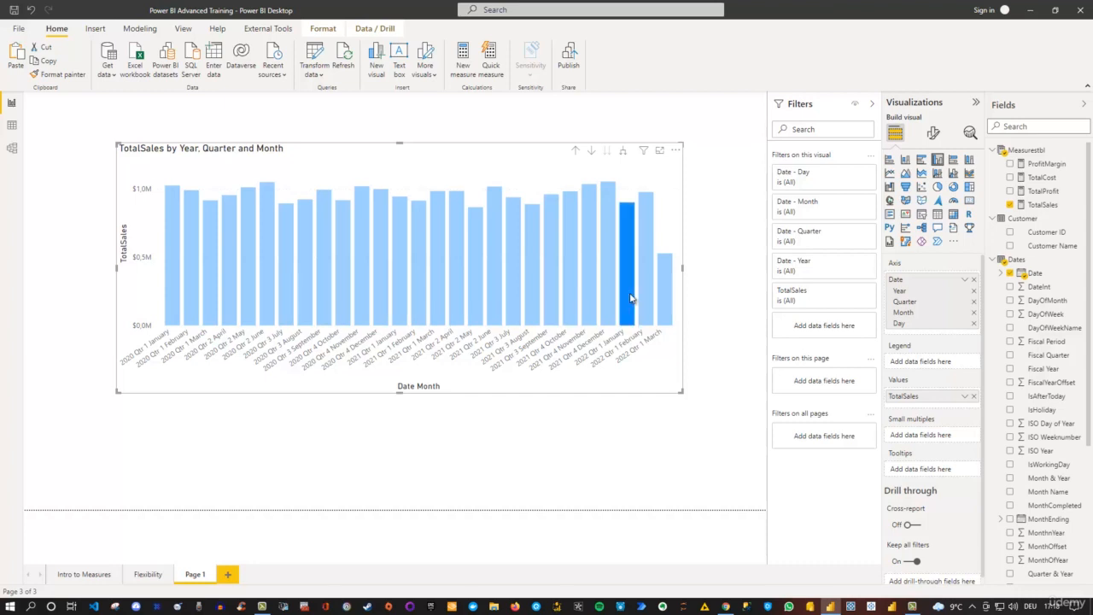
# Step: Clear the column highlight and expand the TotalSales chart one more level down to Day, checking the daily columns from January 2020
pyautogui.click(630, 298)
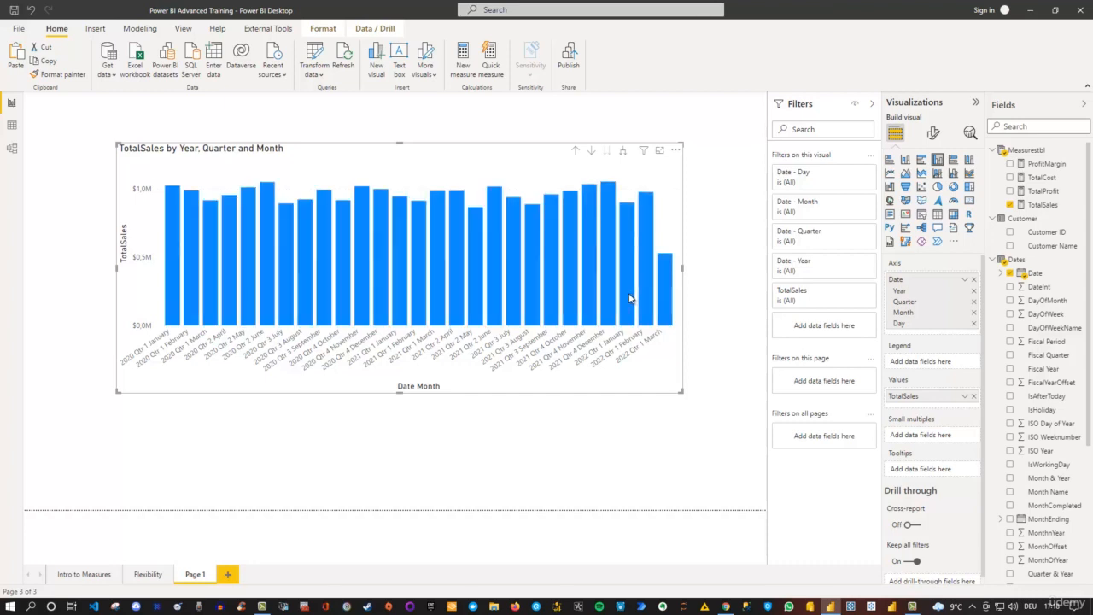
pyautogui.click(624, 153)
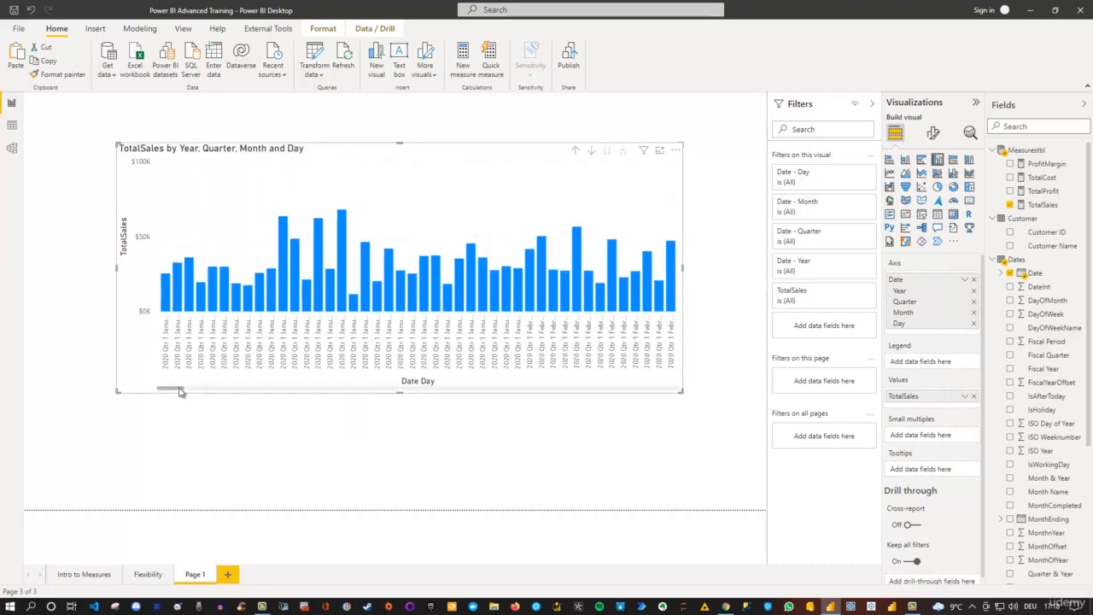
pyautogui.moveTo(181, 389); pyautogui.dragTo(162, 407)
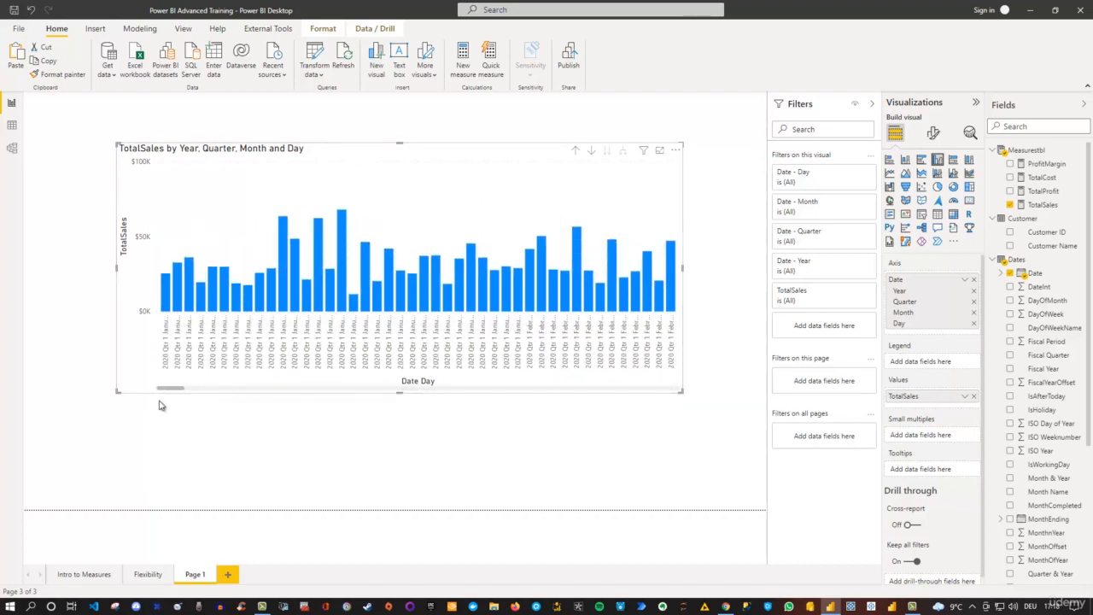
# Step: Drill the TotalSales chart up from Day through Month and Quarter to the Year level
pyautogui.click(574, 151)
pyautogui.click(574, 151)
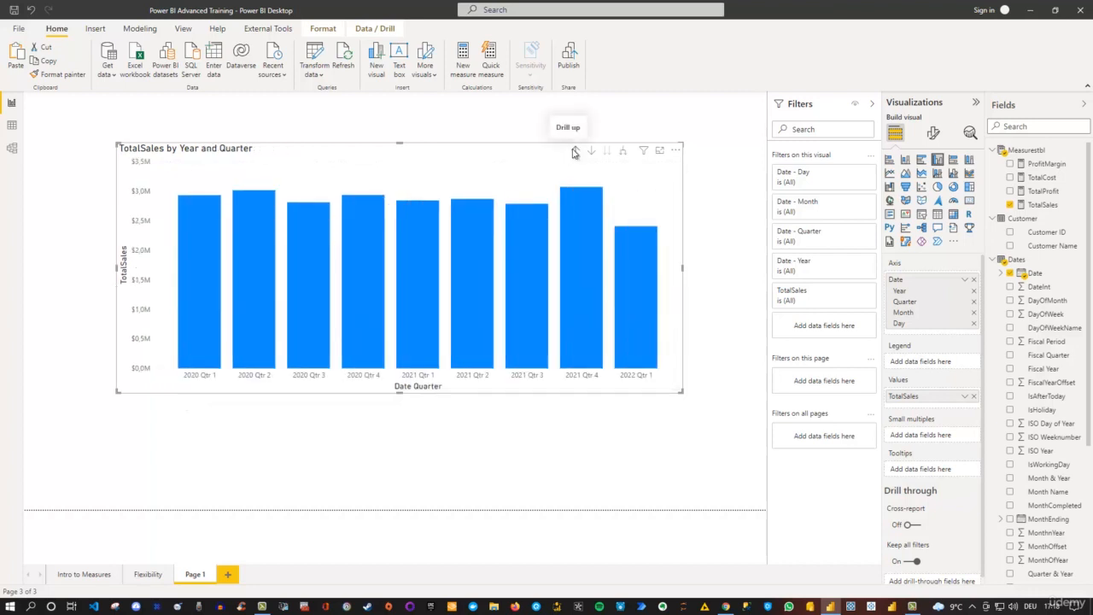
pyautogui.click(575, 151)
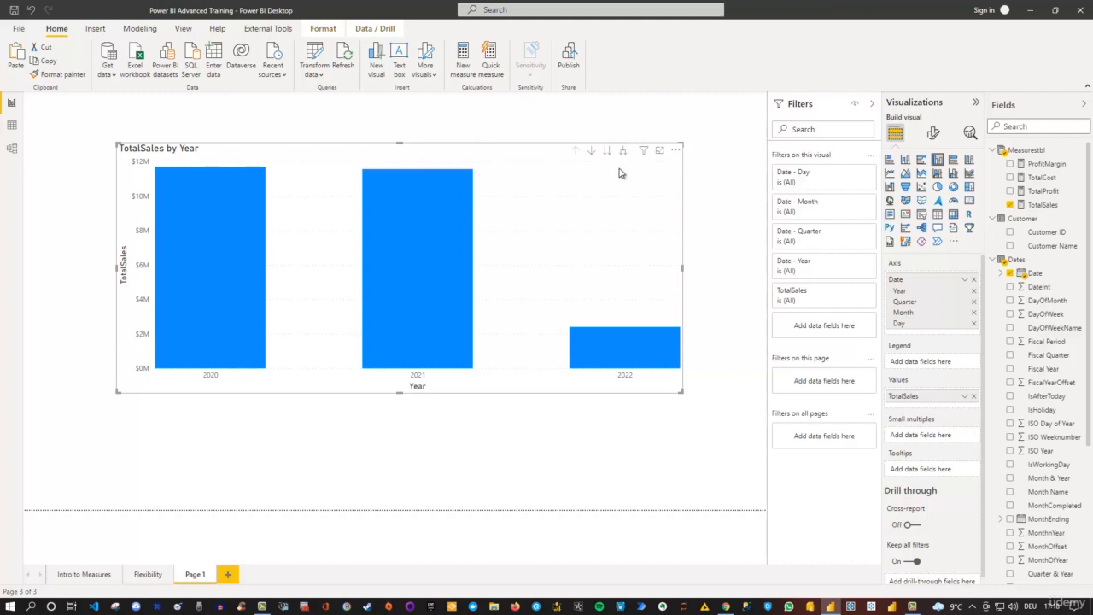
pyautogui.moveTo(445, 253)
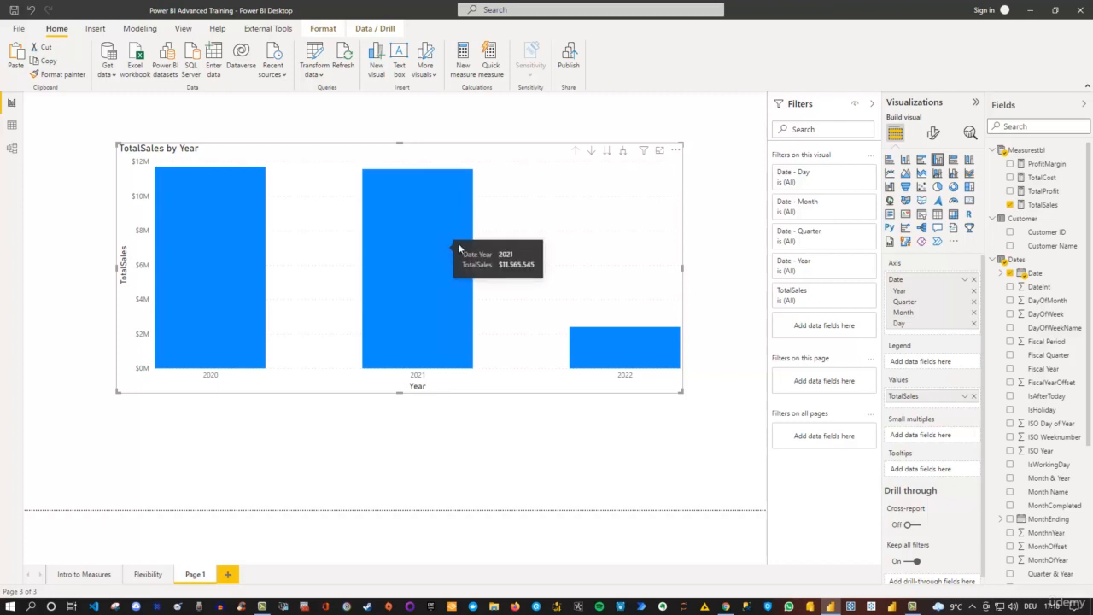
# Step: Turn on drill mode and drill into the 2022 column, then into its Qtr 1 column, to inspect the months
pyautogui.click(592, 152)
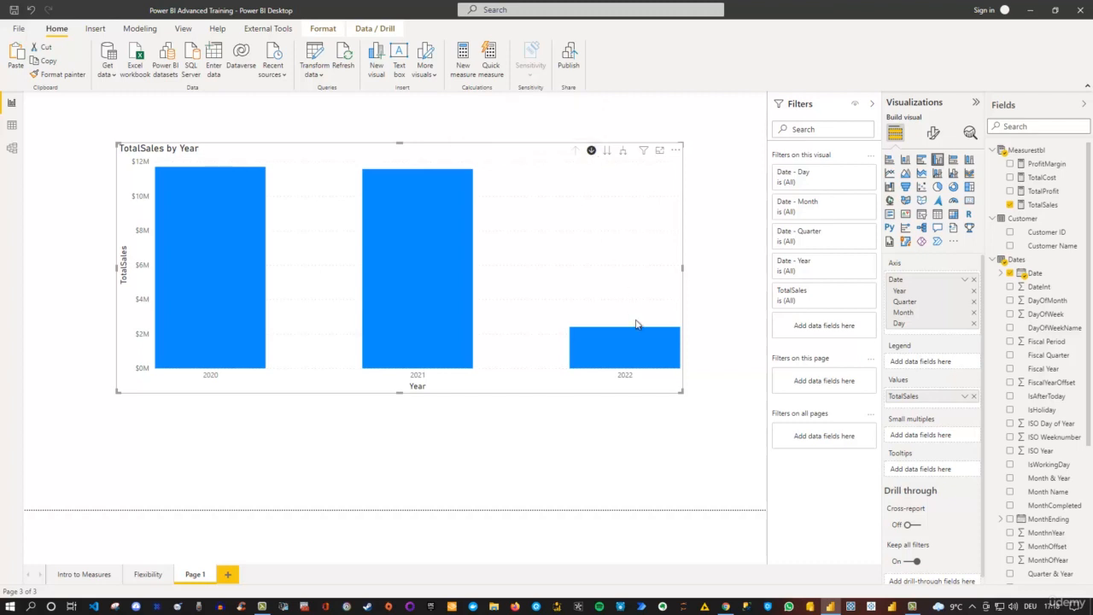
pyautogui.click(633, 349)
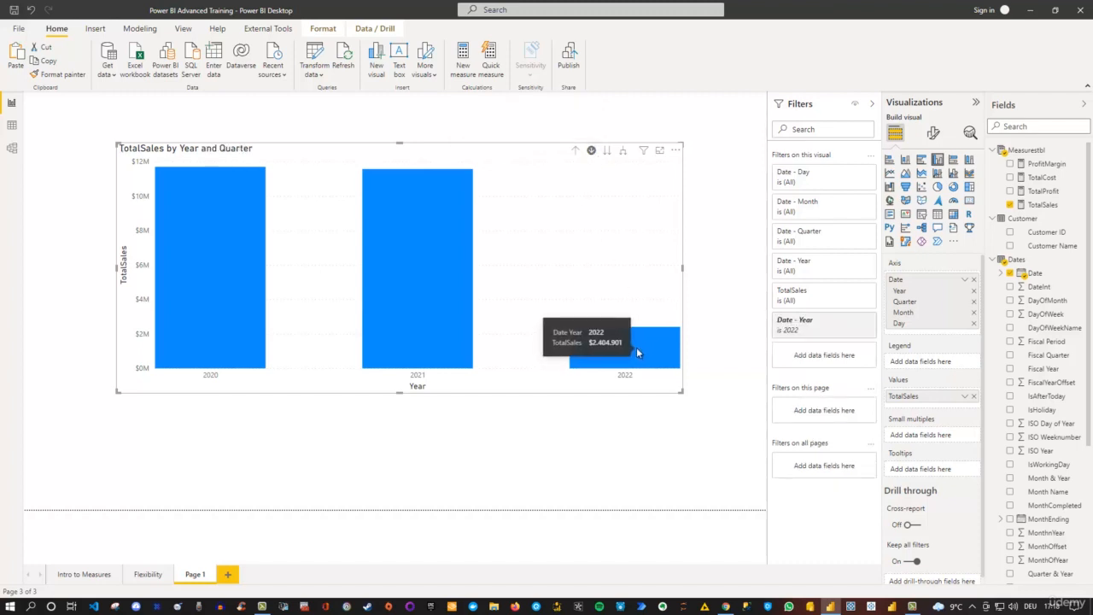
pyautogui.moveTo(422, 306)
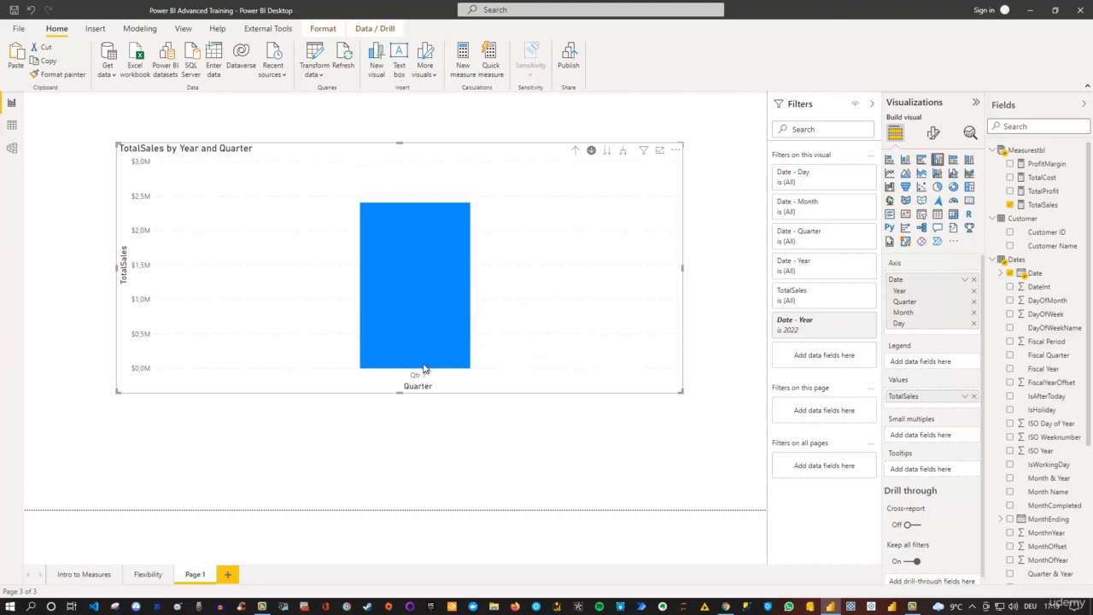
pyautogui.moveTo(424, 365)
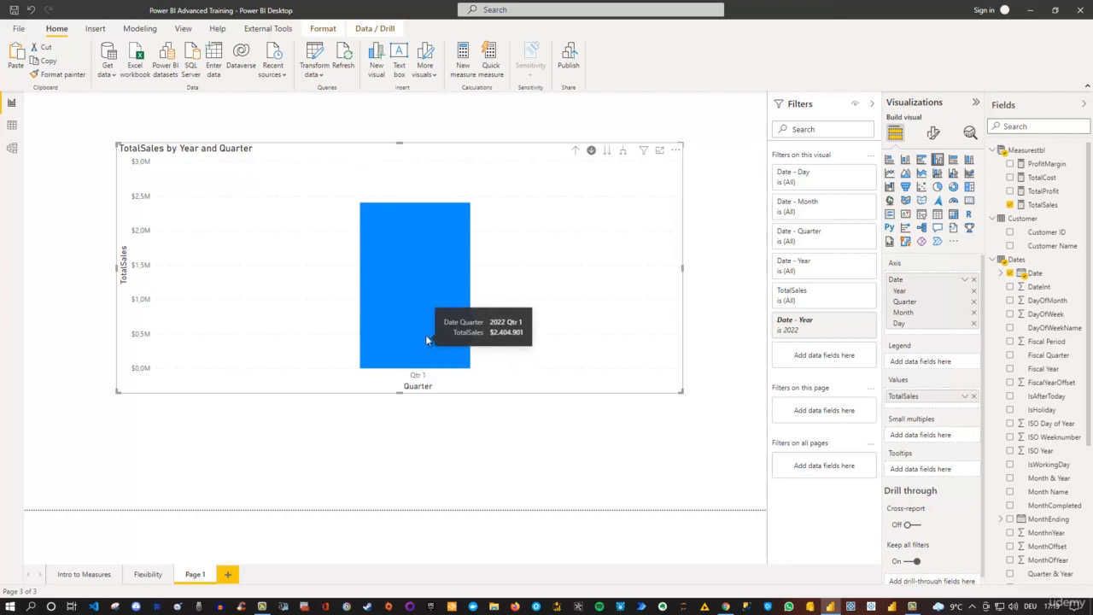
pyautogui.click(418, 277)
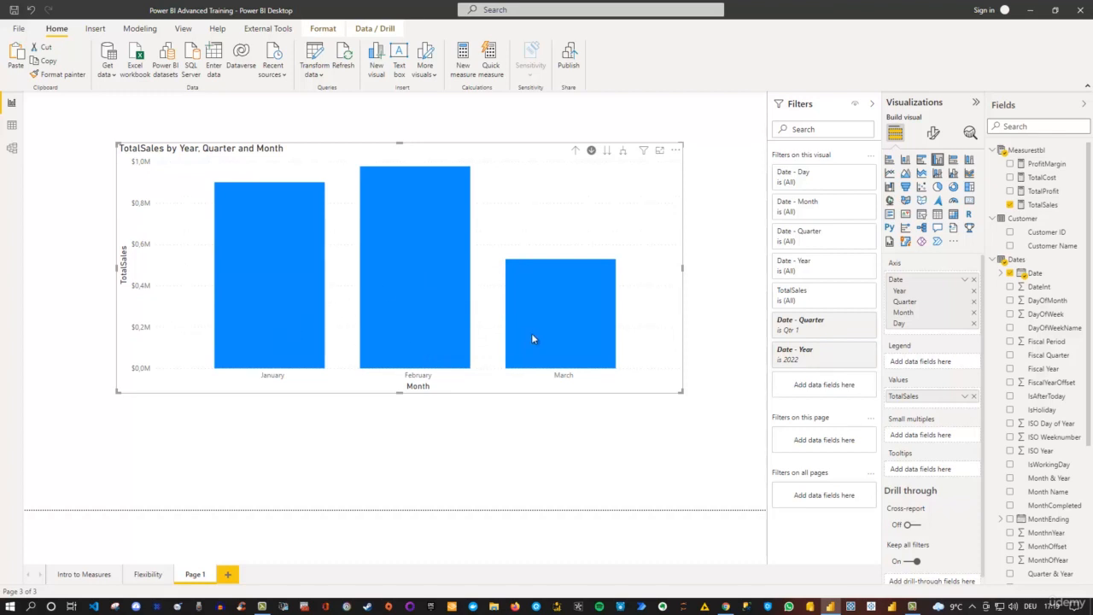
pyautogui.moveTo(532, 336)
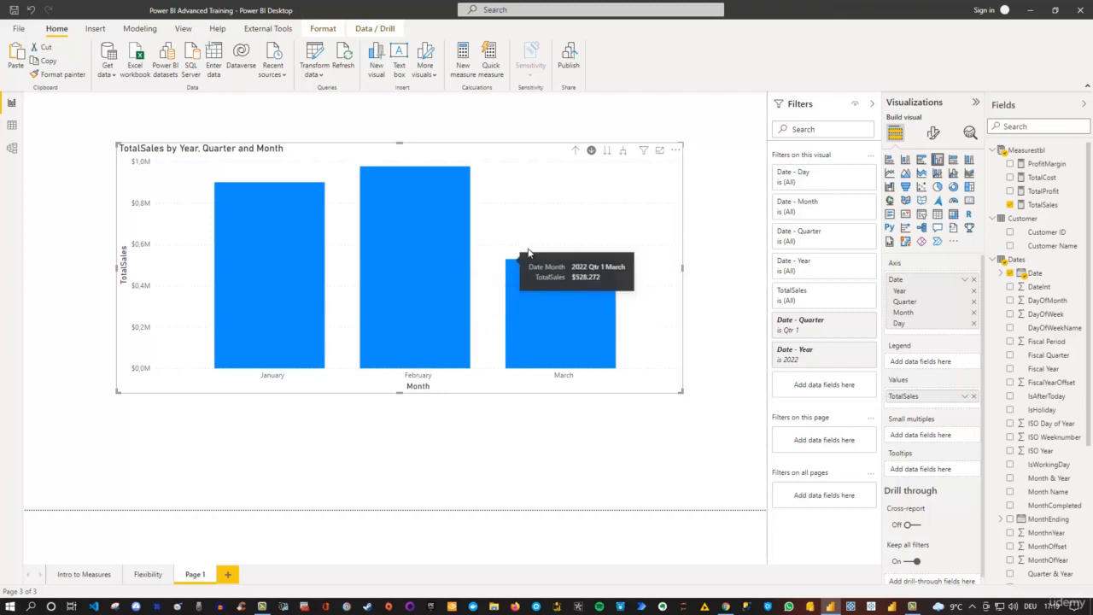
# Step: Drill the TotalSales chart back up from the 2022 Qtr 1 months to the overview of all years
pyautogui.click(592, 152)
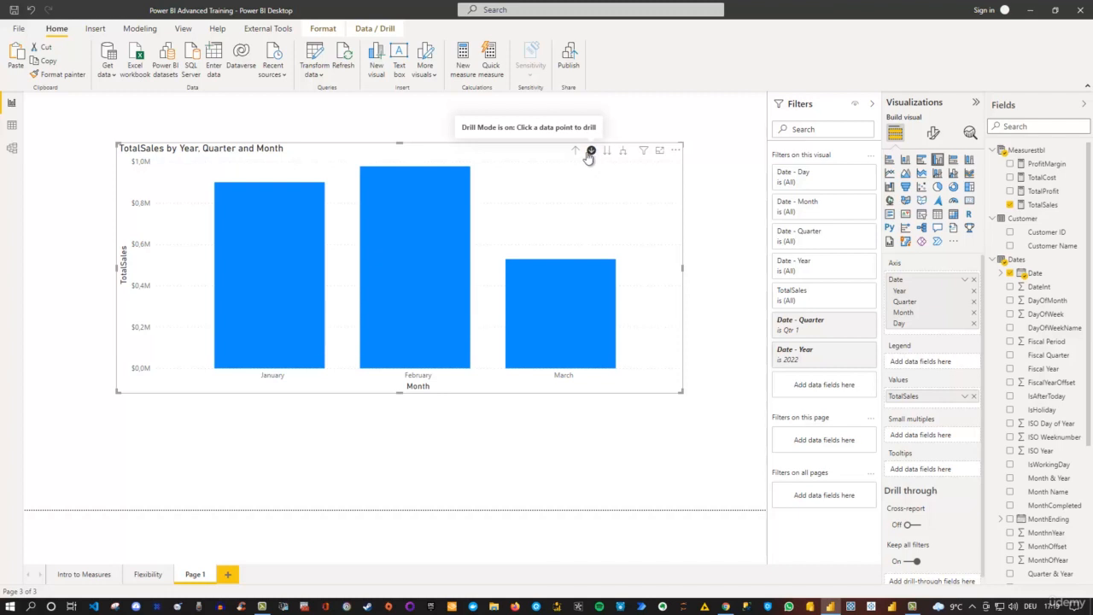
pyautogui.click(576, 152)
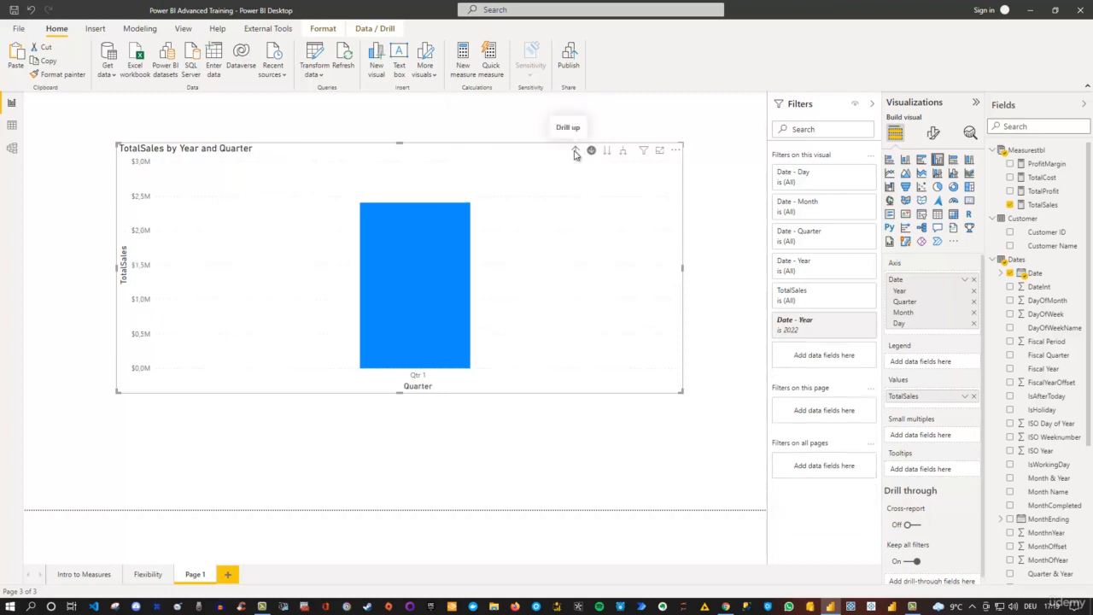
pyautogui.click(575, 152)
pyautogui.moveTo(401, 294)
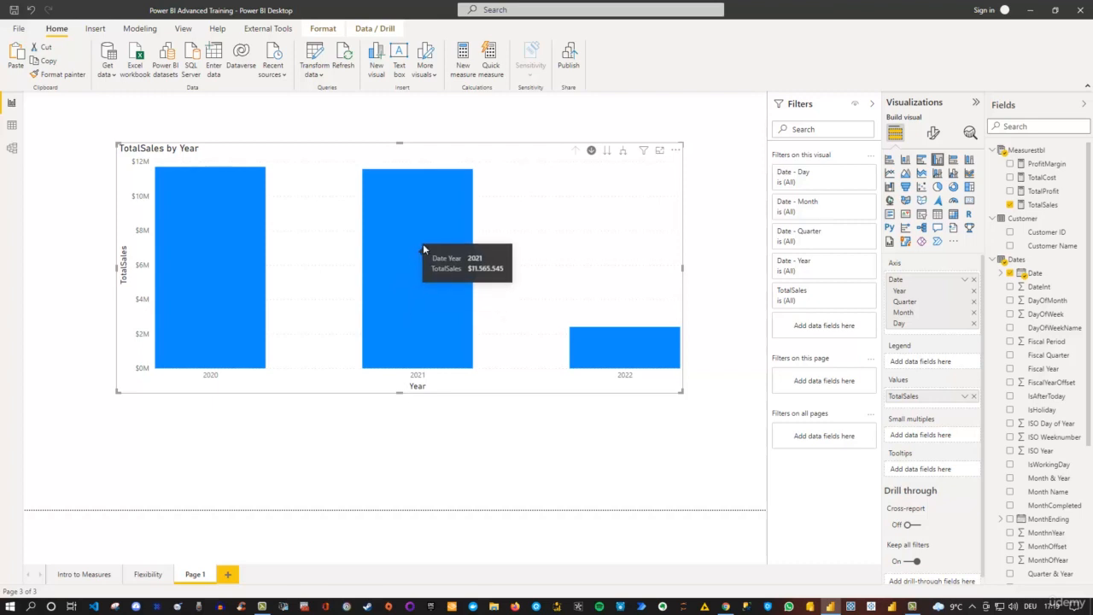
# Step: Drill into the 2021 column, inspect its Qtr 1 value, and drill back up to the Year level
pyautogui.click(590, 152)
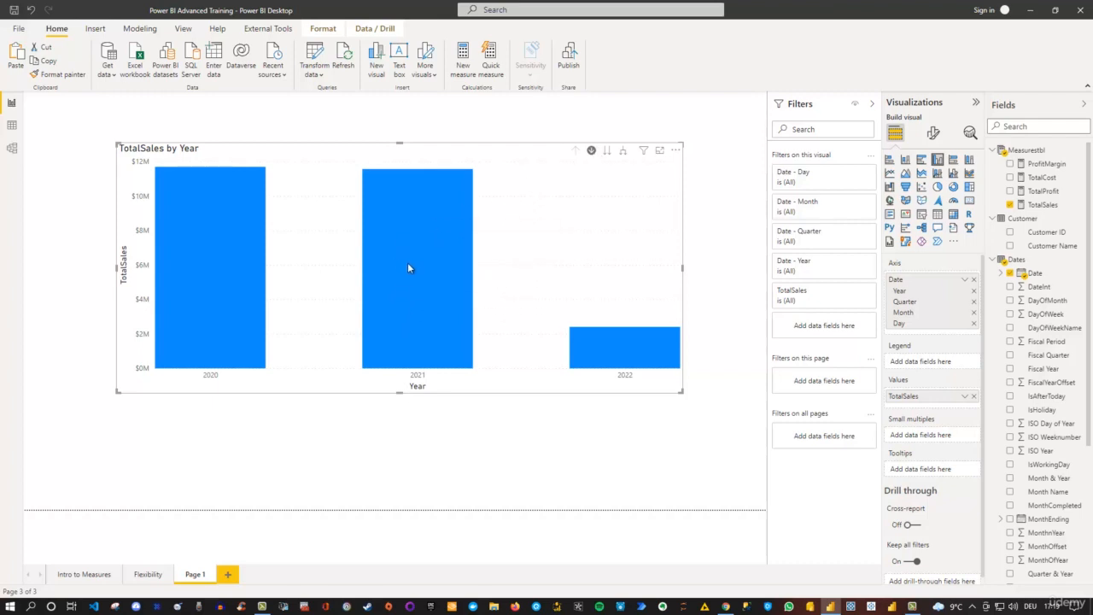
pyautogui.click(408, 265)
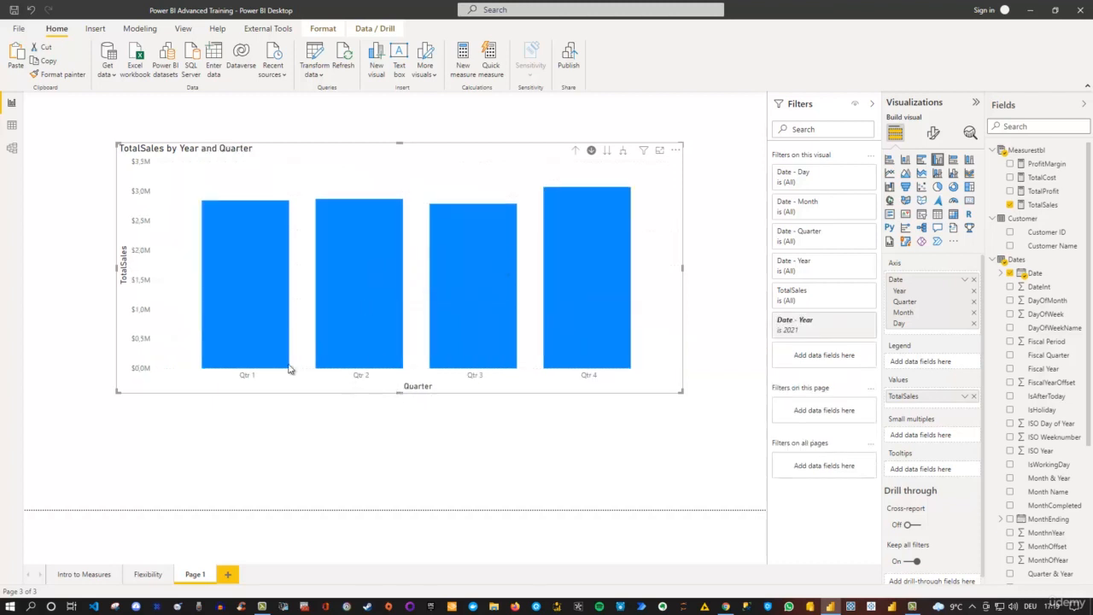
pyautogui.moveTo(277, 361)
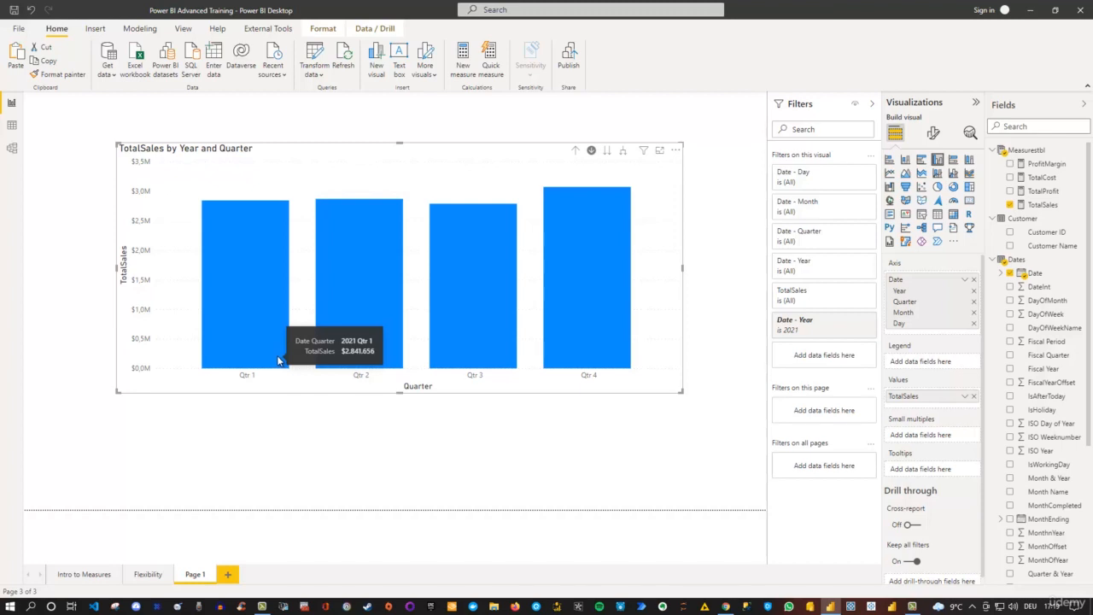
pyautogui.click(575, 152)
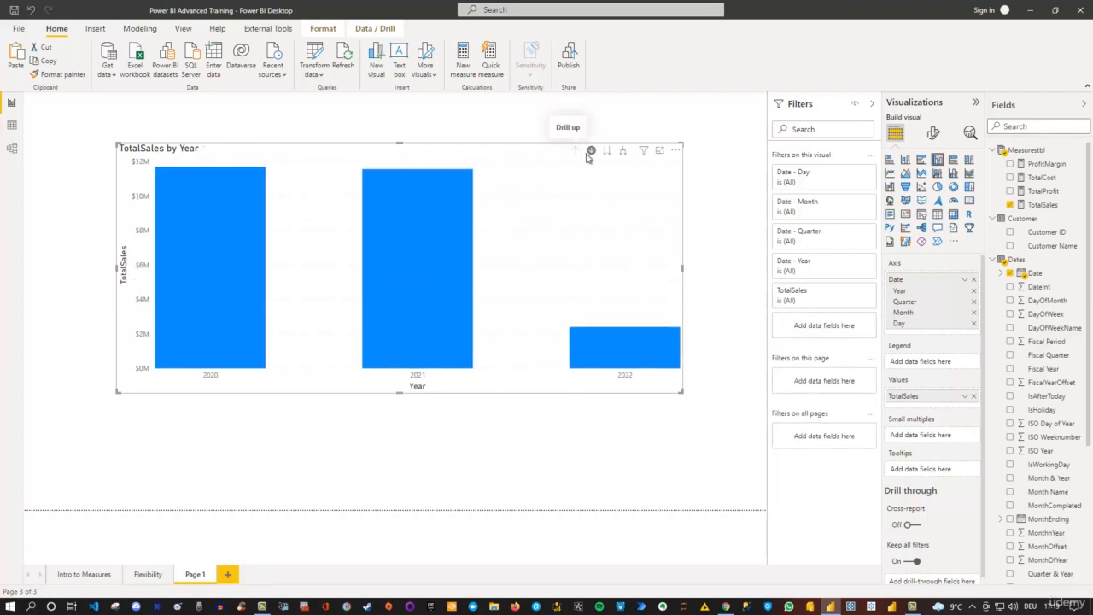
# Step: Switch the chart's axis field from Date Hierarchy to the plain Date and inspect the daily columns
pyautogui.moveTo(654, 180)
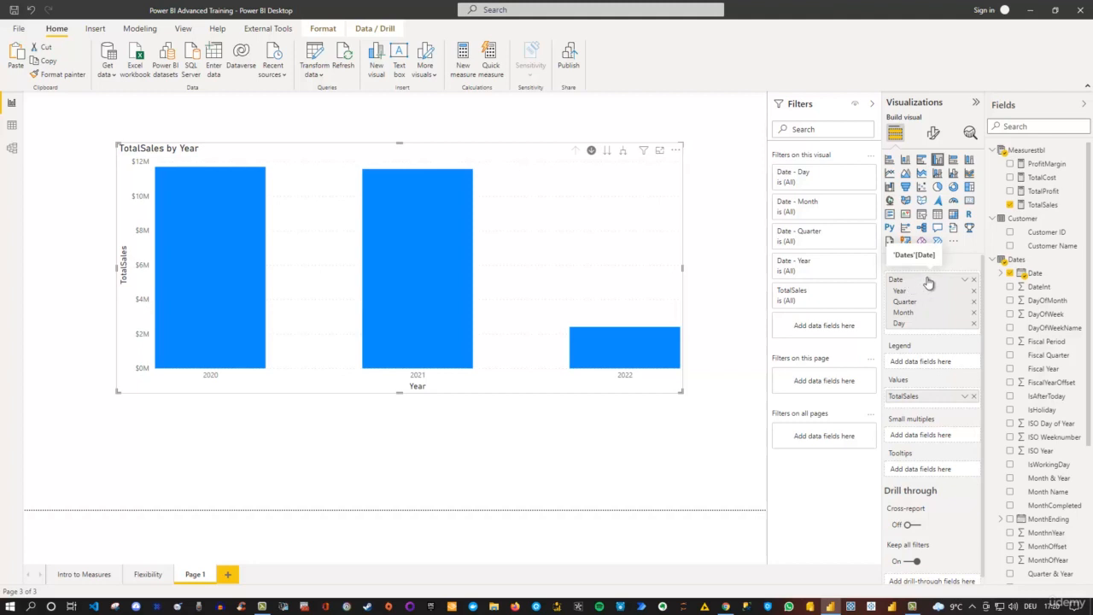
pyautogui.rightClick(928, 281)
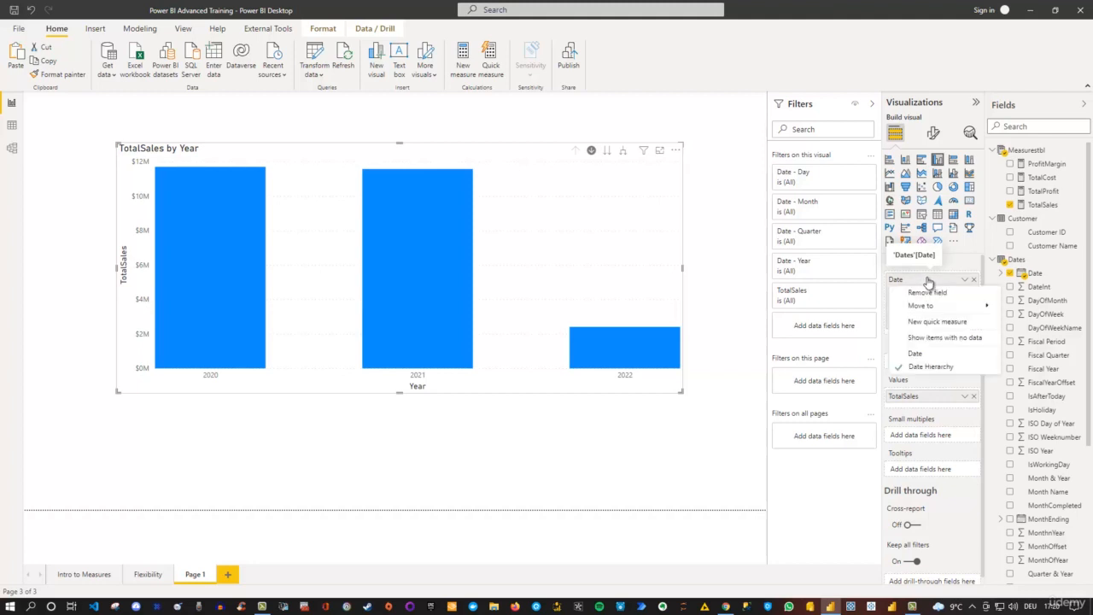
pyautogui.click(918, 355)
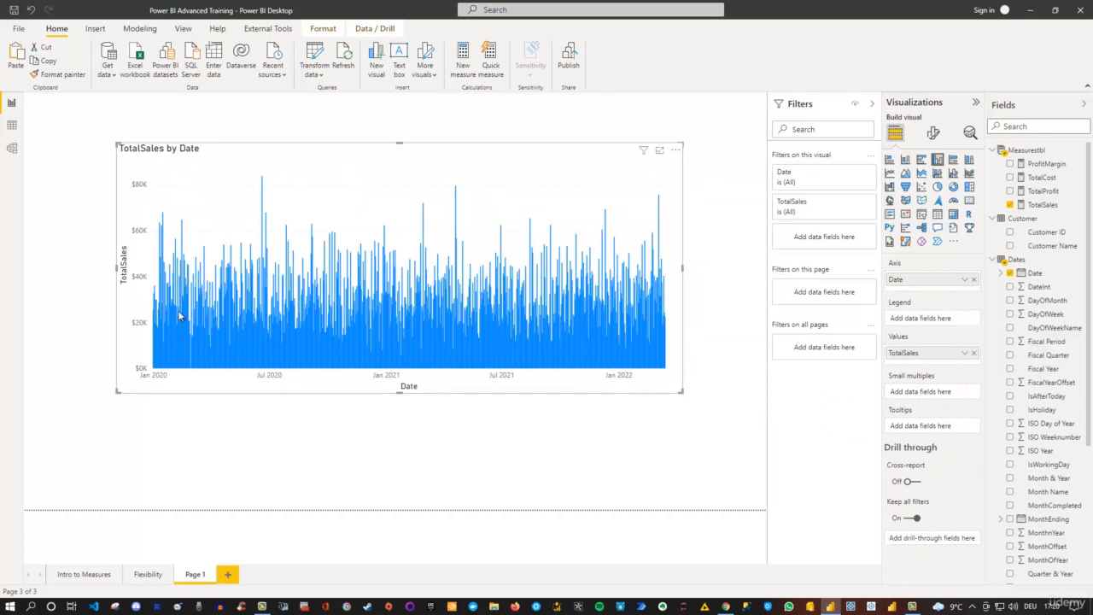
pyautogui.moveTo(170, 324)
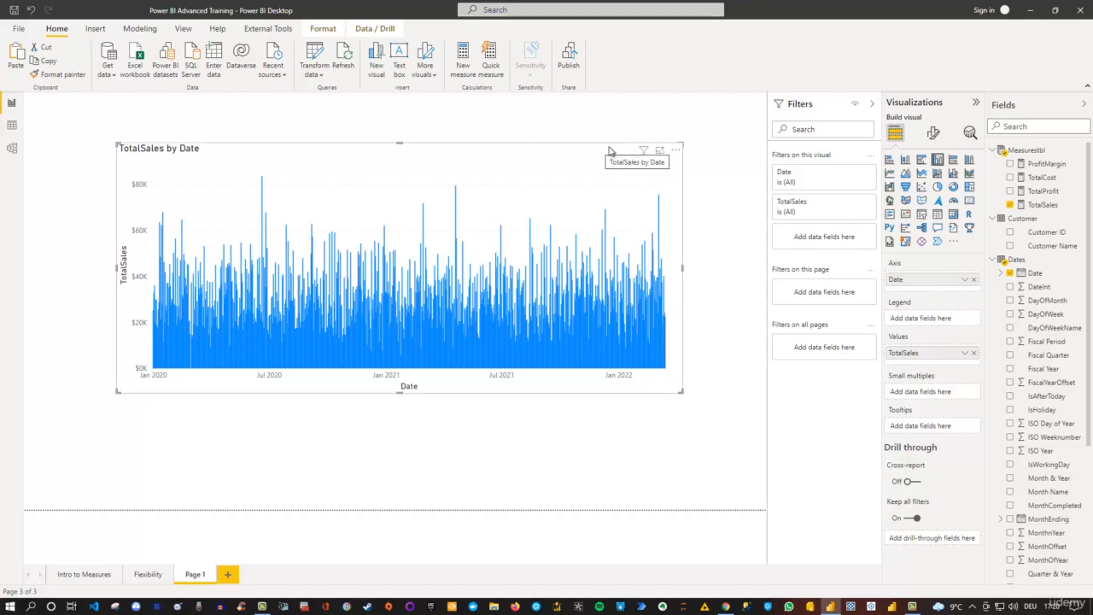
# Step: Set the chart's Date axis field back to Date Hierarchy
pyautogui.rightClick(909, 284)
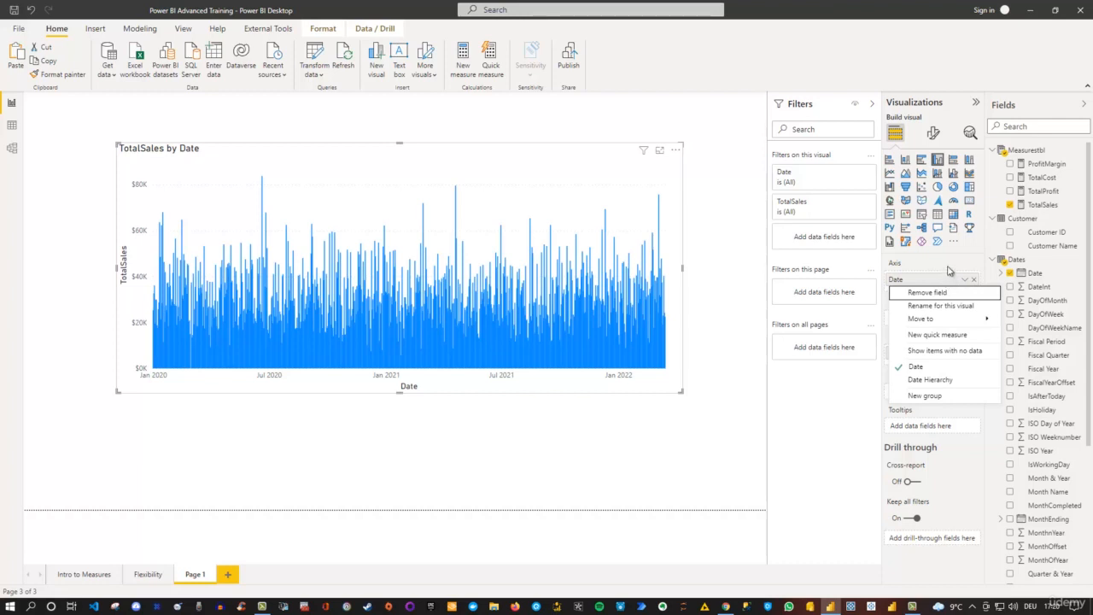
pyautogui.click(948, 281)
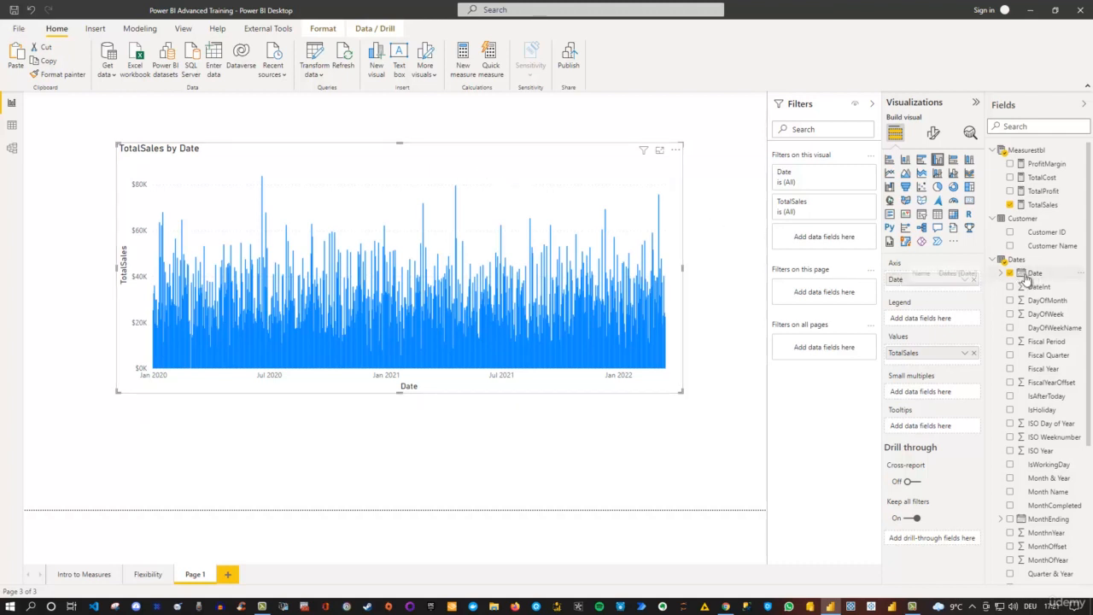
pyautogui.rightClick(901, 282)
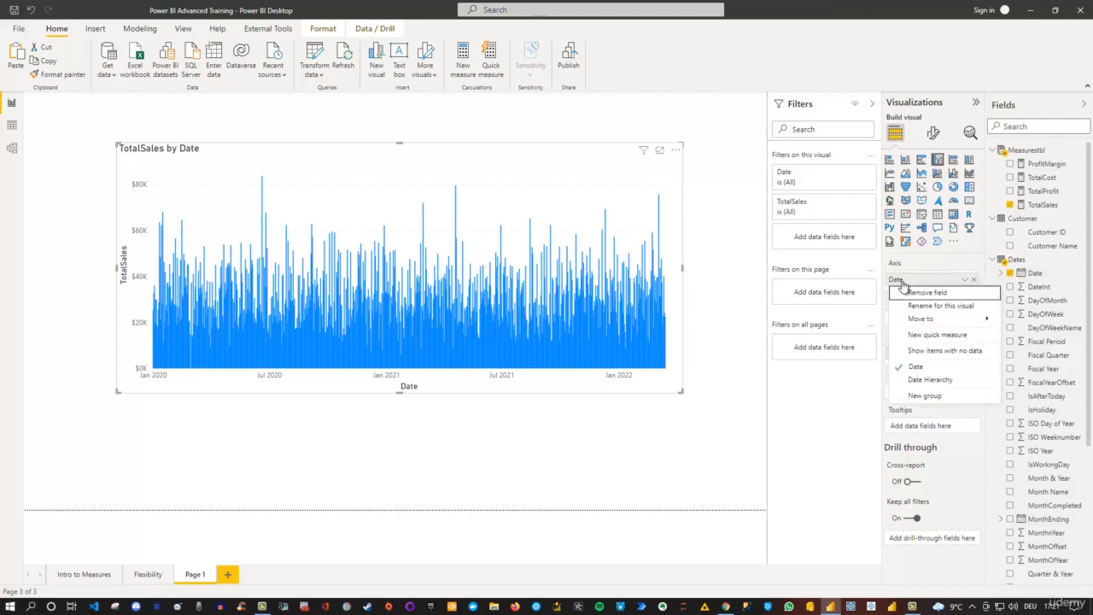
pyautogui.click(936, 381)
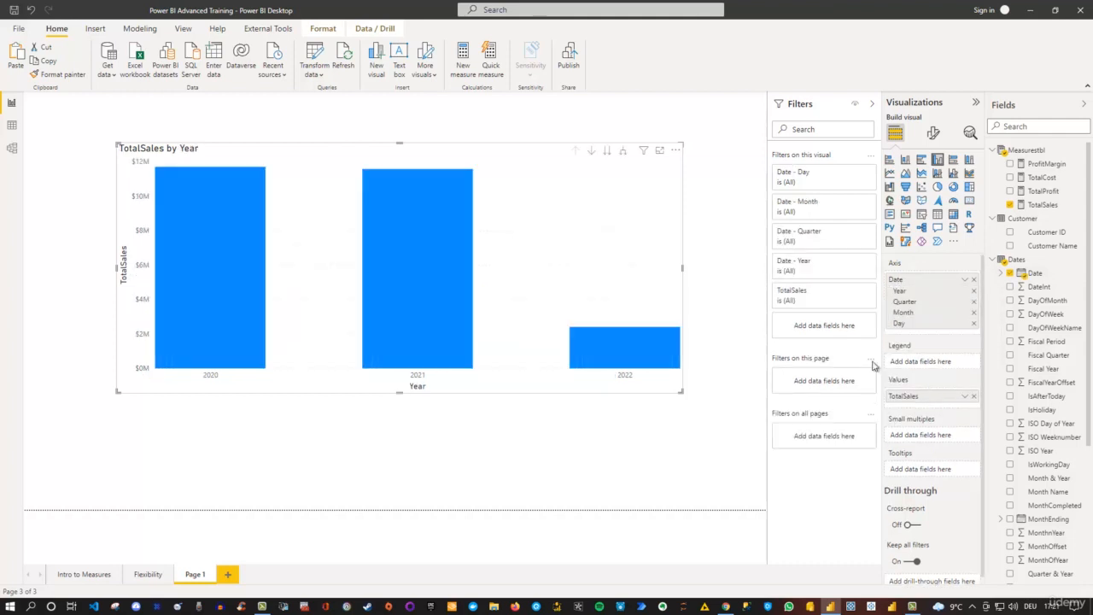